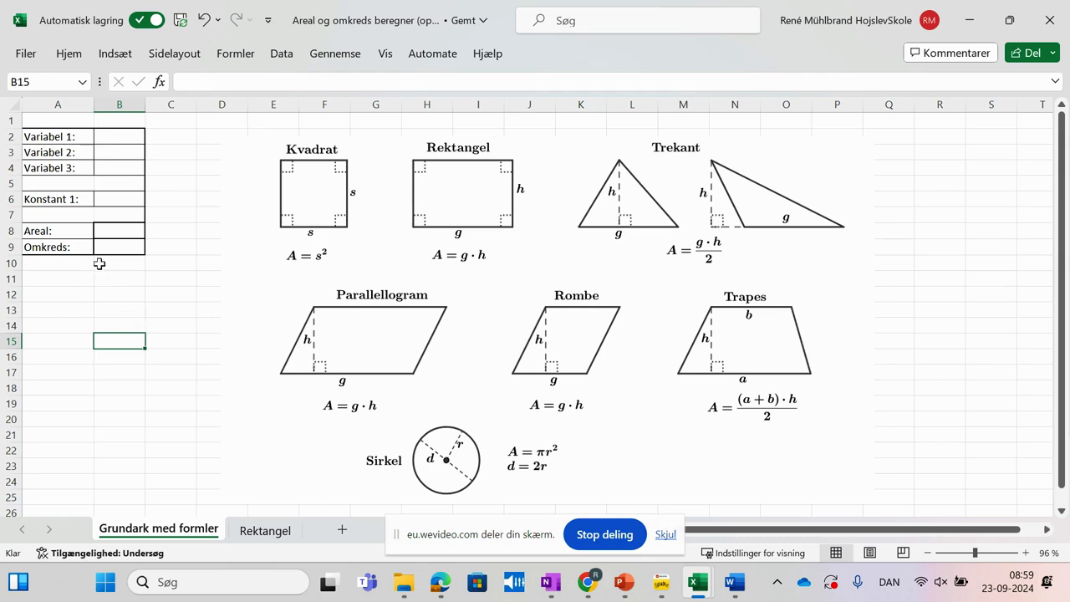
# Copy the label table A2:B9 from the formulas sheet.
pyautogui.click(79, 234)
pyautogui.click(83, 249)
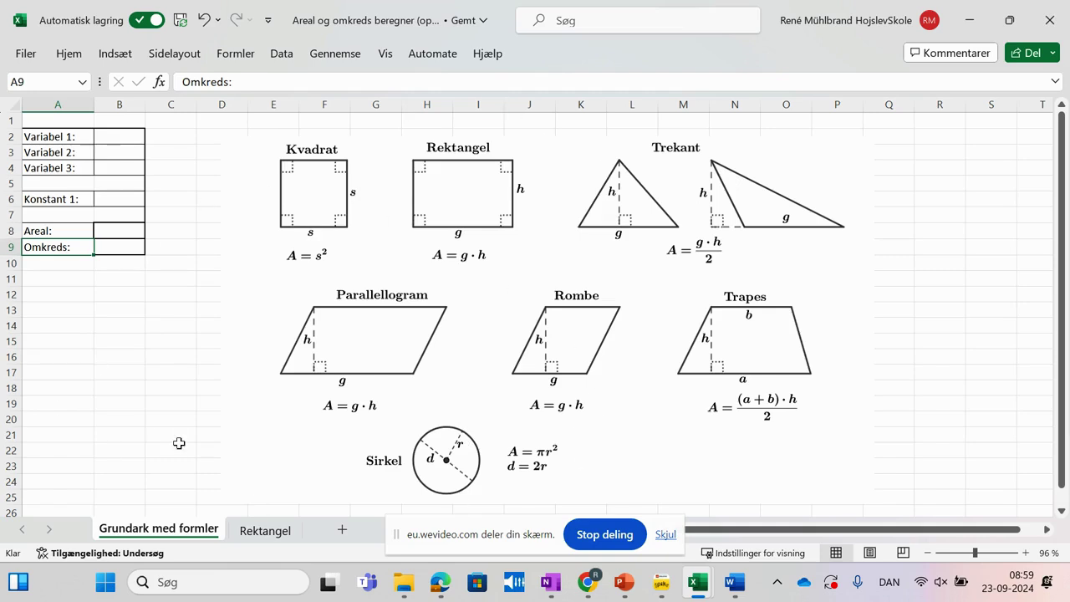
pyautogui.click(473, 274)
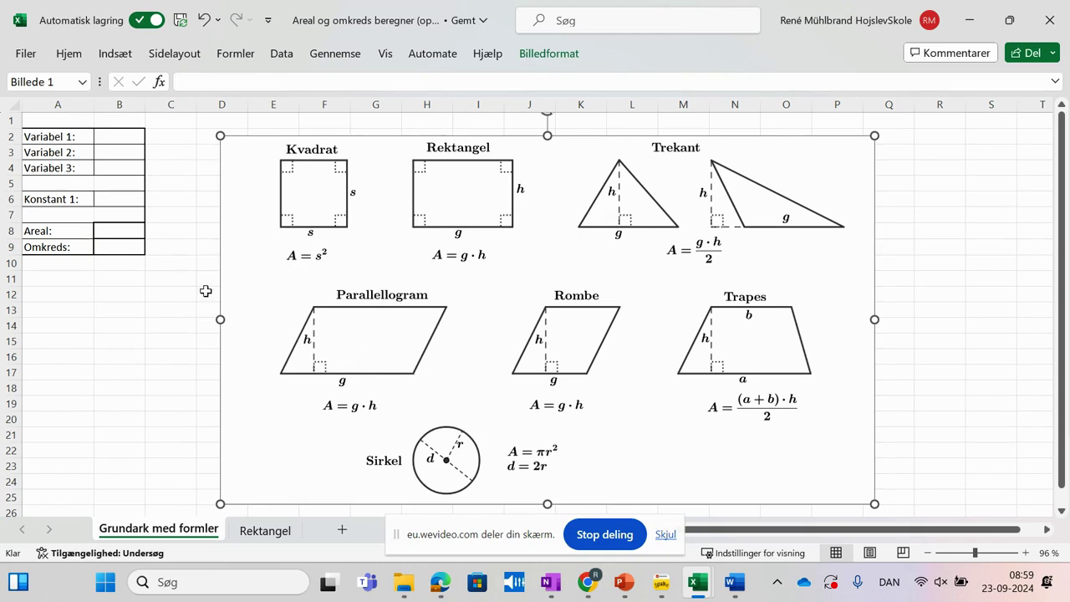
pyautogui.click(74, 199)
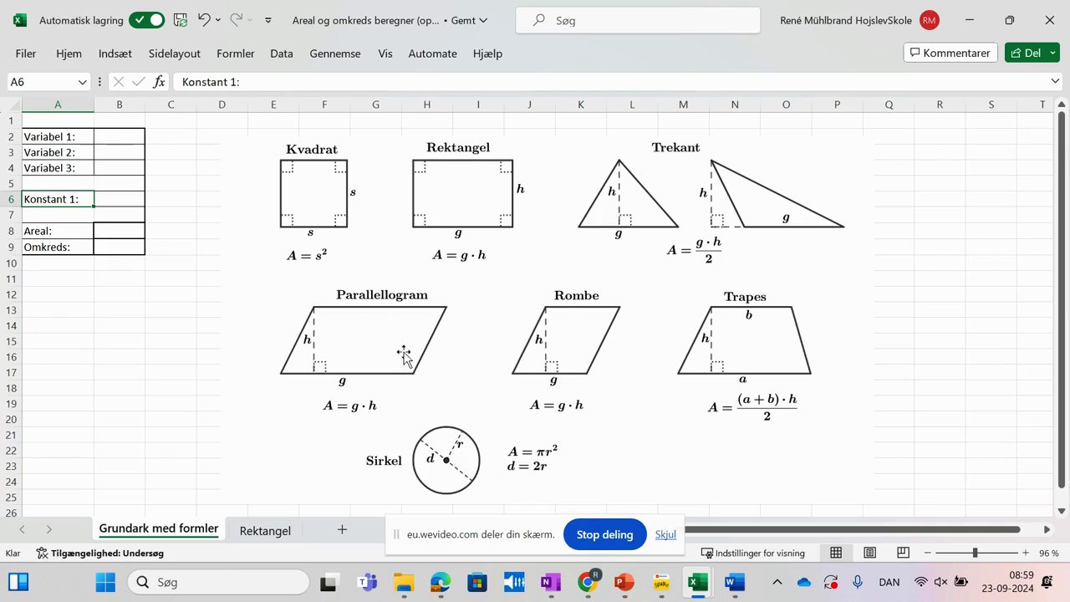
pyautogui.click(87, 280)
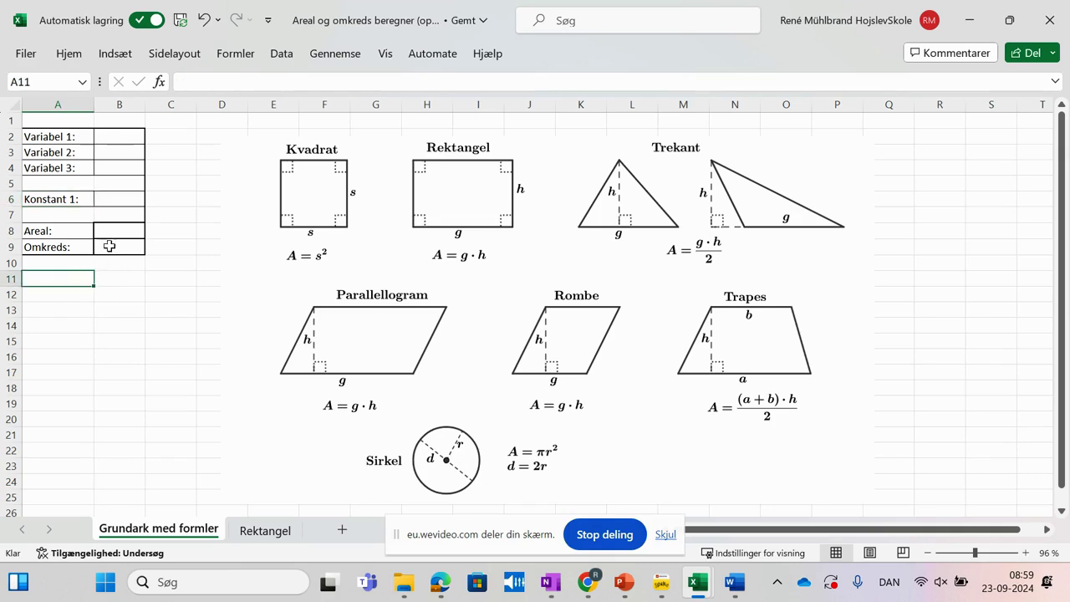
pyautogui.moveTo(109, 246); pyautogui.dragTo(61, 136)
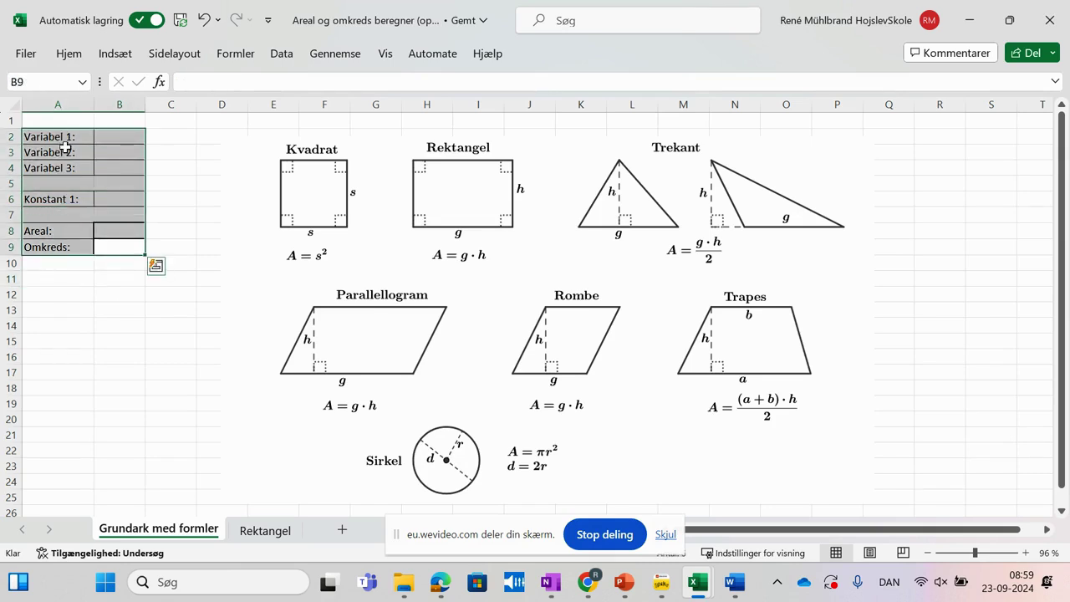
pyautogui.hotkey('ctrl', 'c')
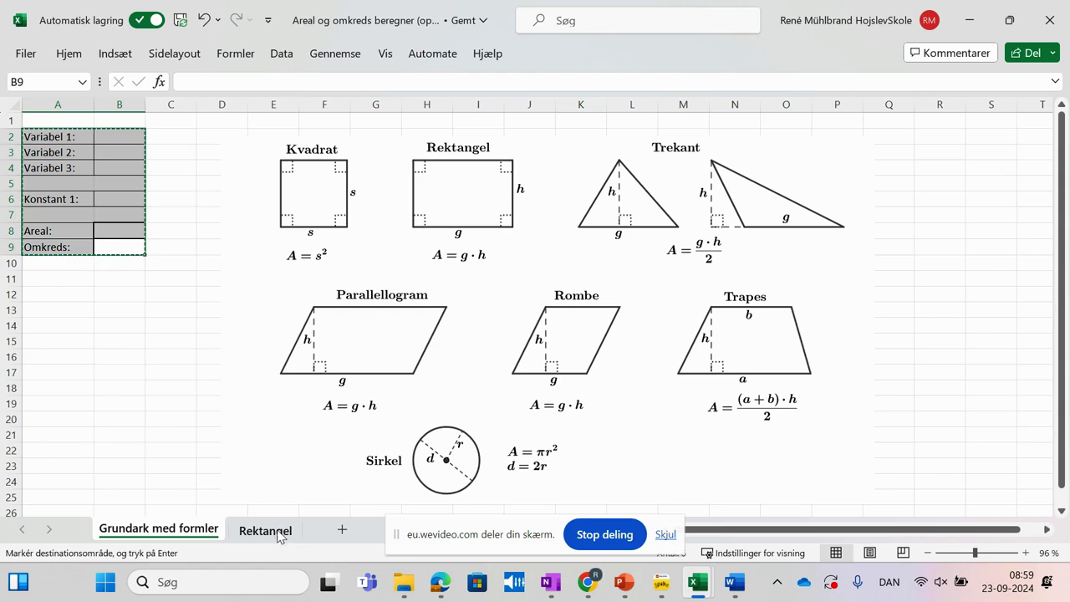
# Paste the table into A2 of the Rektangel sheet, then go back to Grundark med formler.
pyautogui.click(278, 535)
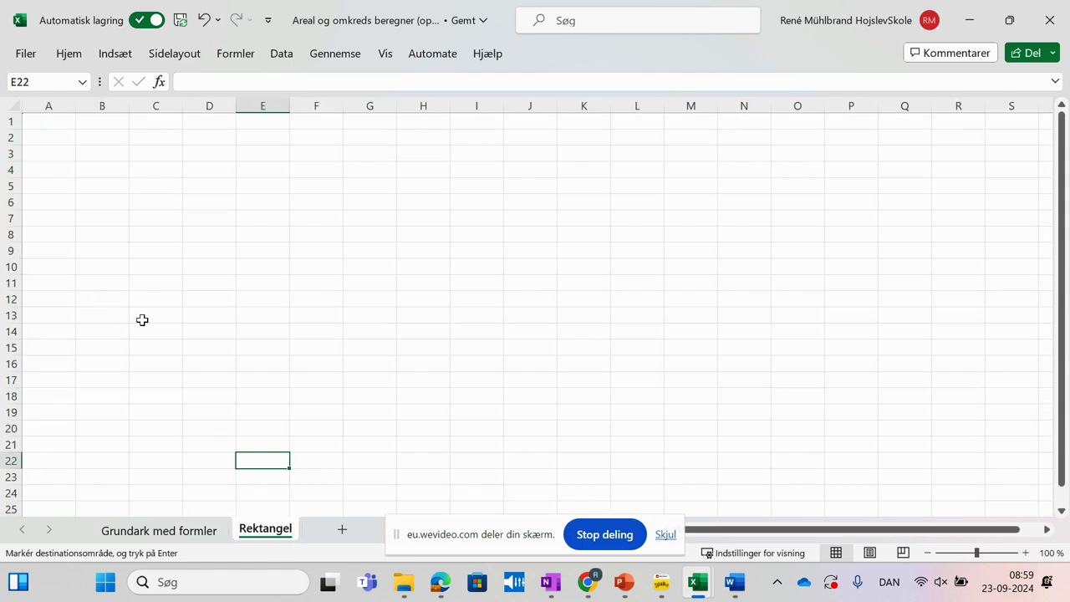
pyautogui.click(44, 142)
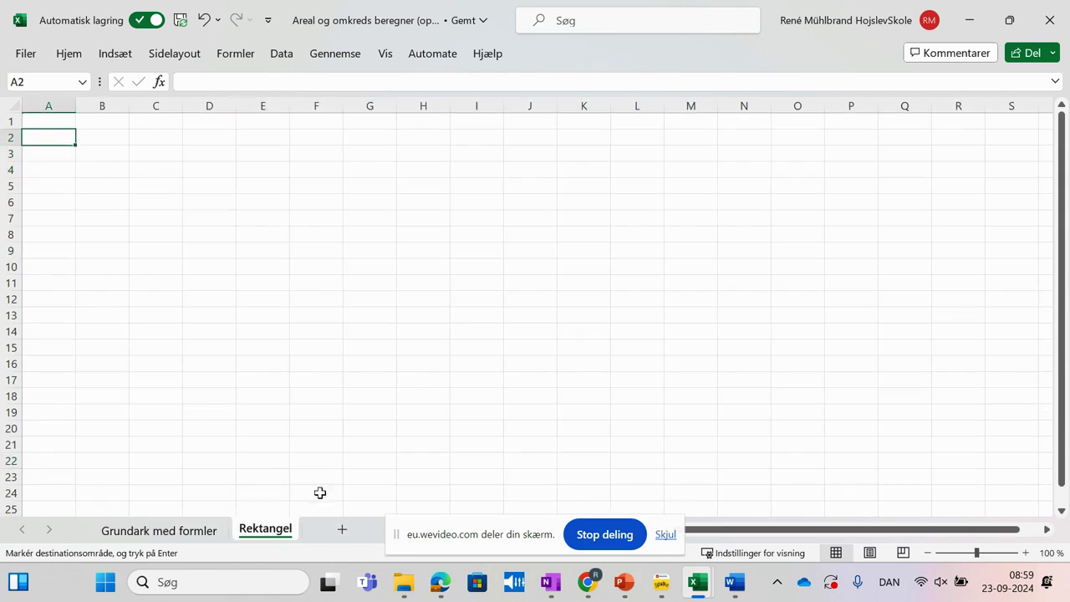
pyautogui.hotkey('ctrl', 'v')
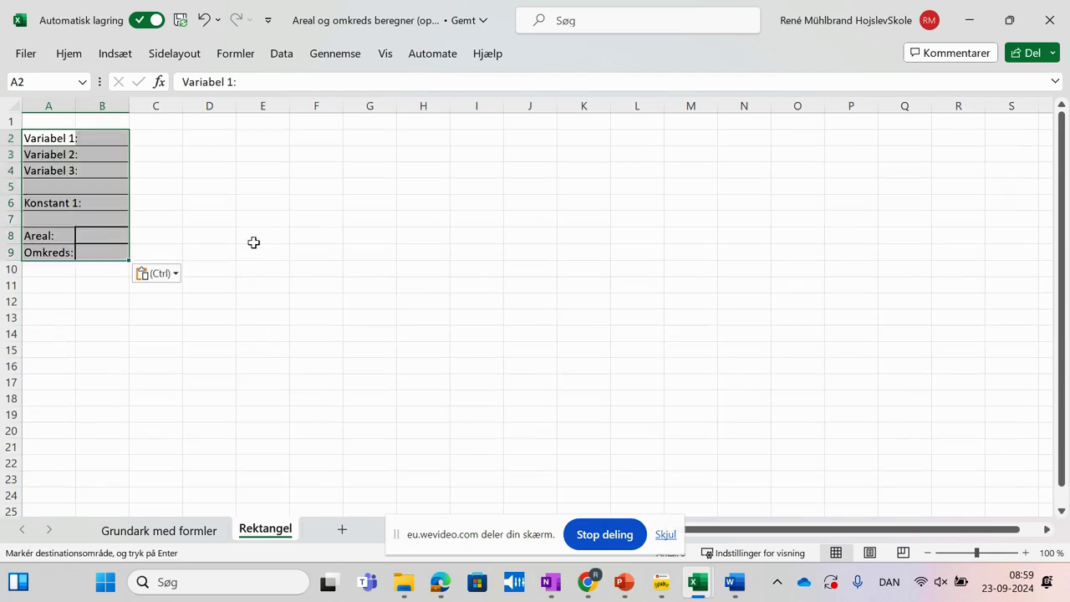
pyautogui.click(253, 242)
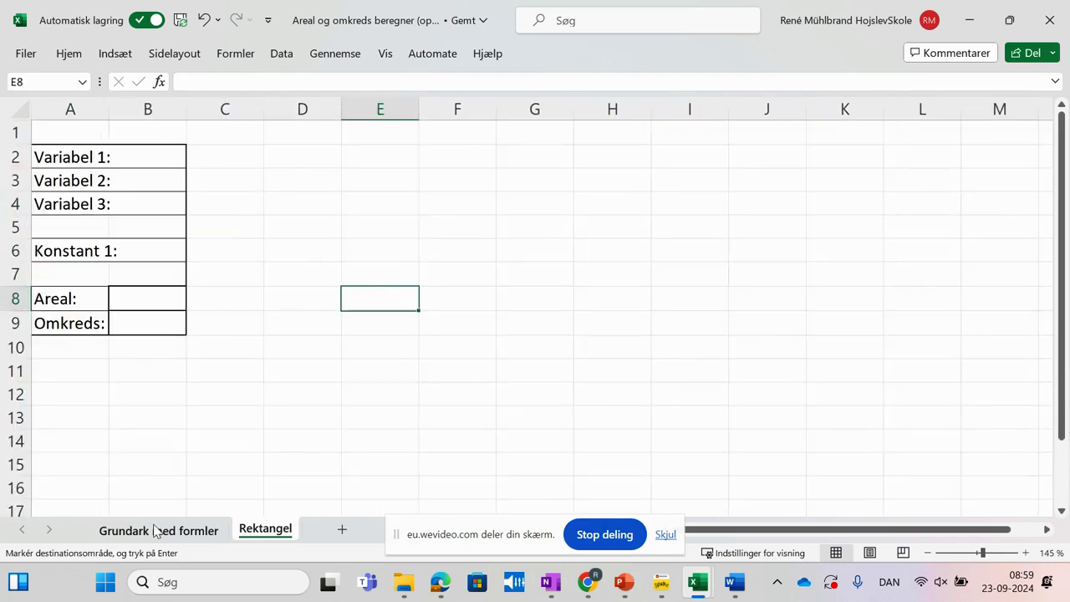
pyautogui.click(158, 531)
pyautogui.click(176, 356)
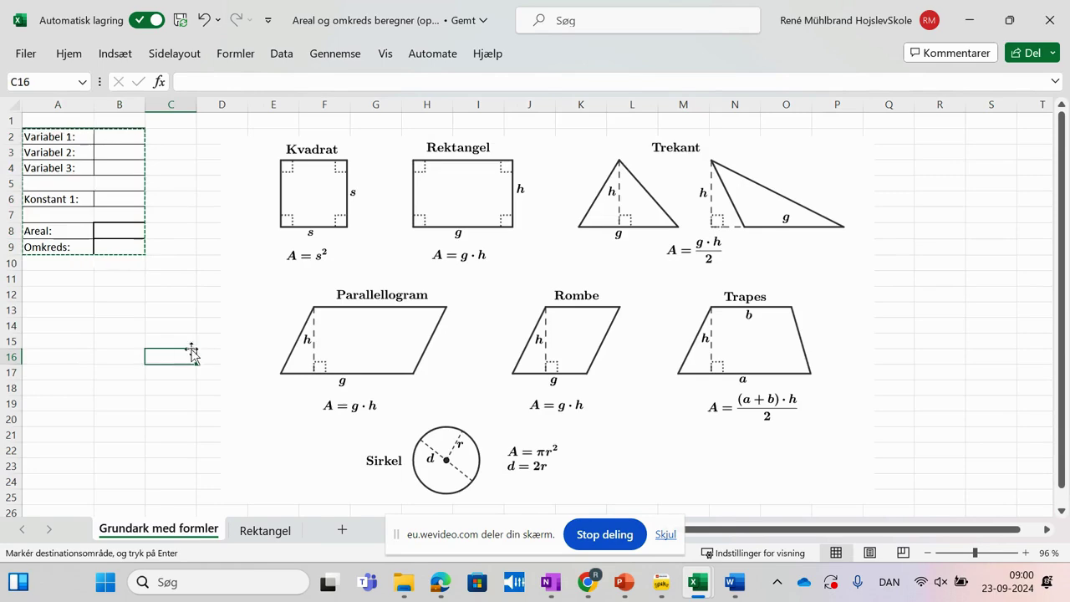
# Snip the Rektangel figure with A = g·h and paste it near D3 beside the table.
pyautogui.press('super+shift+s')
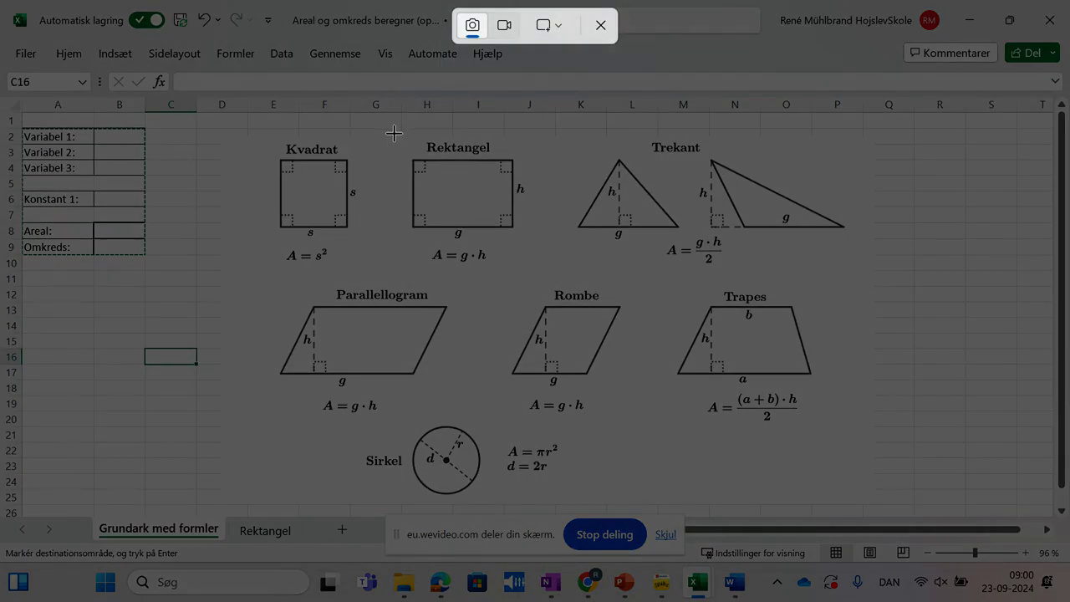
pyautogui.moveTo(392, 132); pyautogui.dragTo(535, 261)
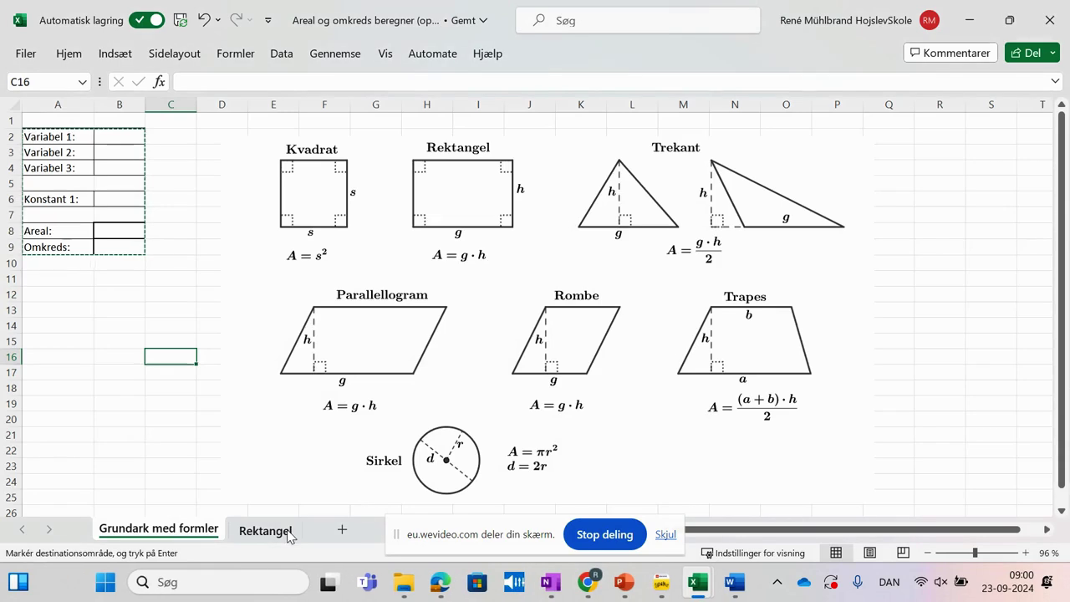
pyautogui.click(288, 532)
pyautogui.click(309, 183)
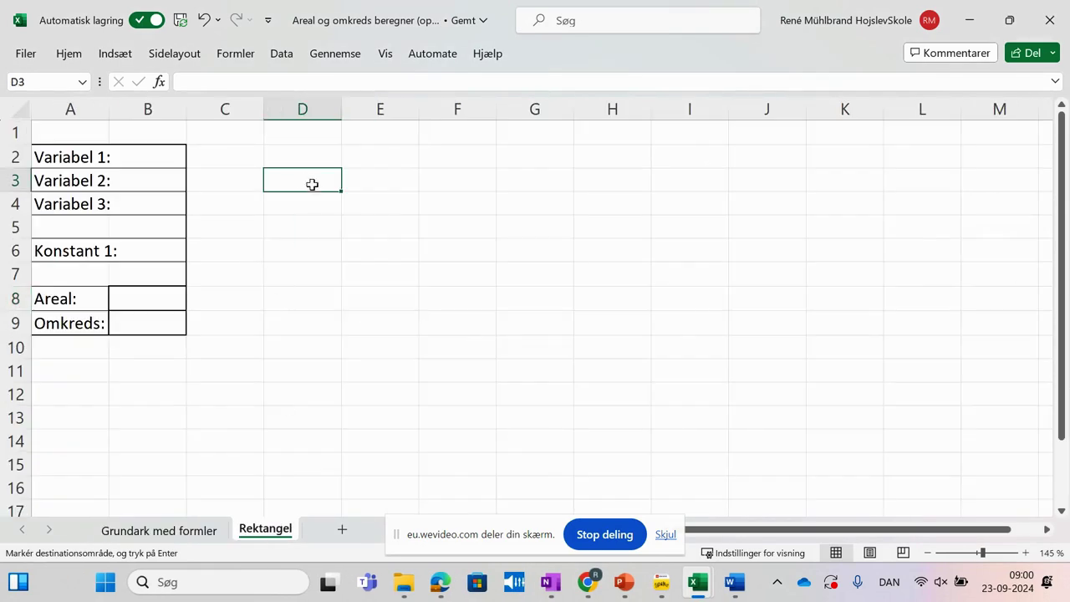
pyautogui.hotkey('ctrl', 'v')
pyautogui.moveTo(385, 239); pyautogui.dragTo(370, 198)
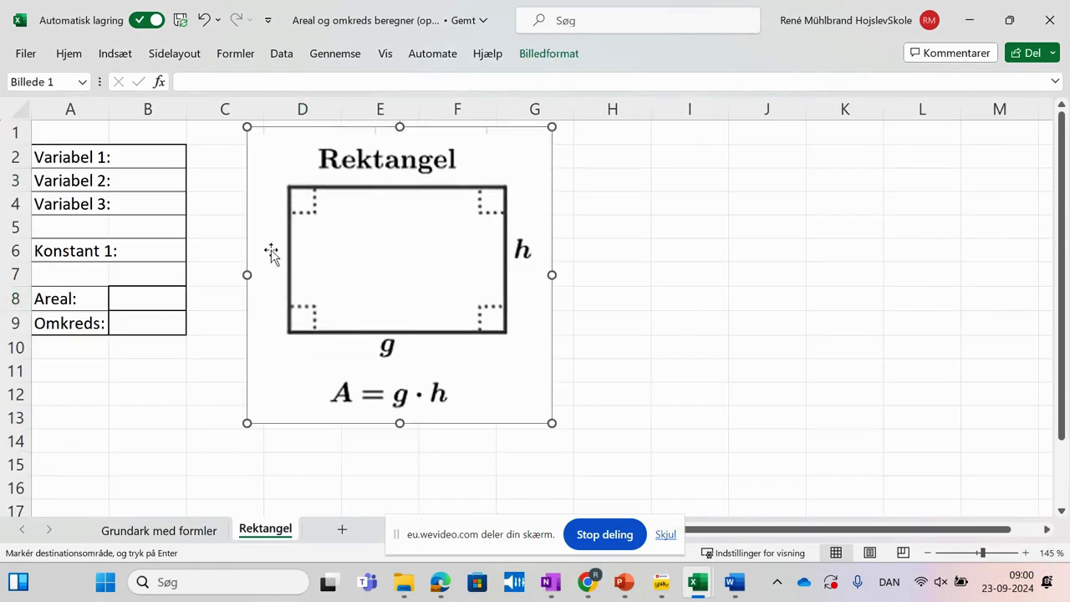
pyautogui.scroll(2, 114, 250)
pyautogui.scroll(3, 121, 259)
pyautogui.scroll(-1, 121, 259)
pyautogui.scroll(-1, 117, 245)
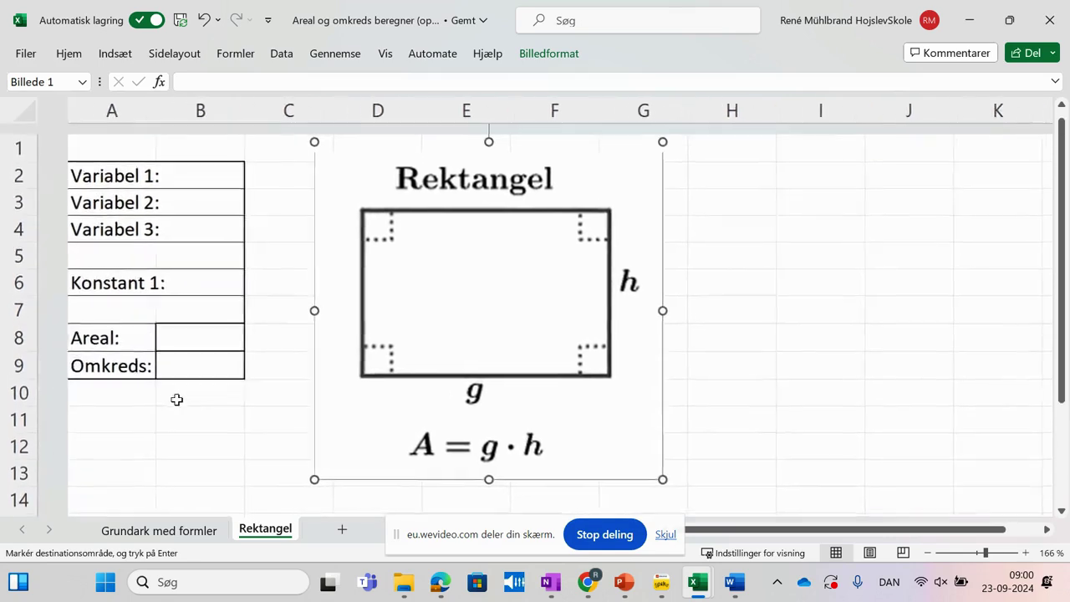
pyautogui.scroll(-1, 179, 399)
pyautogui.click(178, 410)
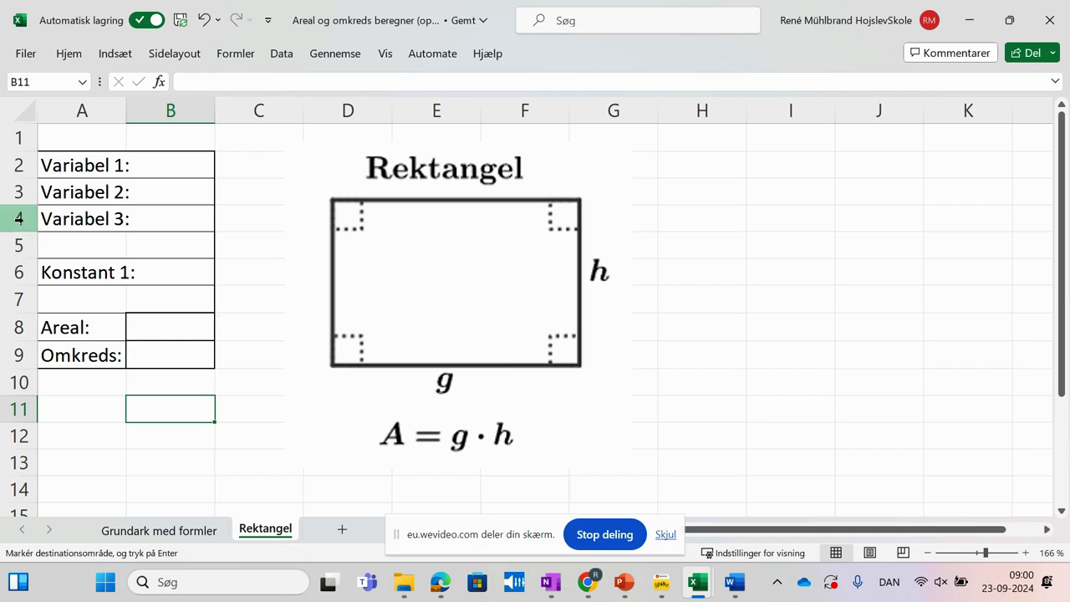
# Delete the Variabel 3 row, the Konstant 1 row and the extra empty row.
pyautogui.rightClick(18, 218)
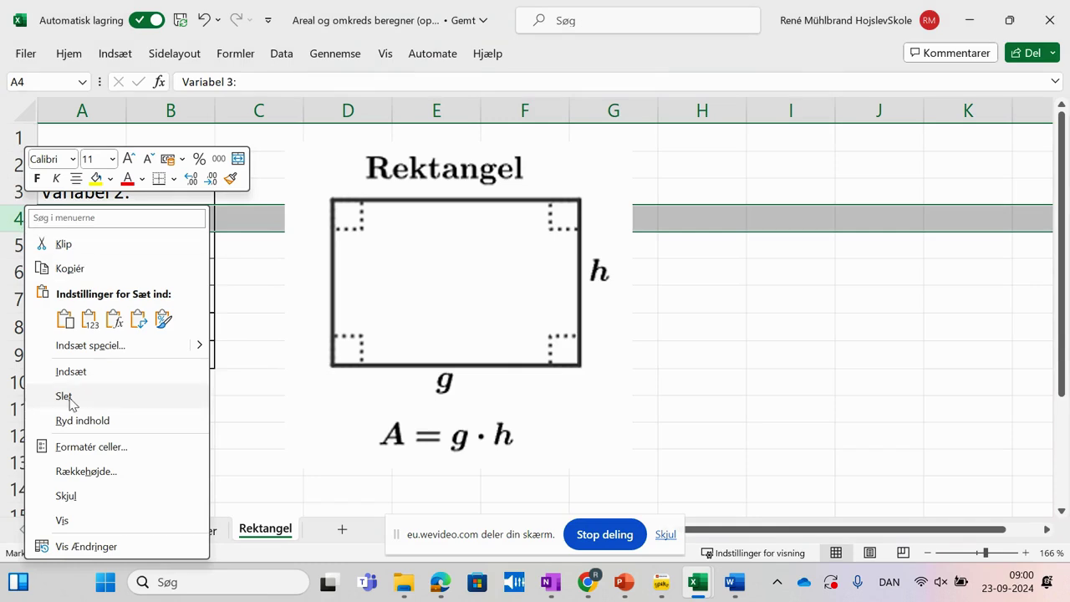
pyautogui.click(64, 396)
pyautogui.rightClick(22, 247)
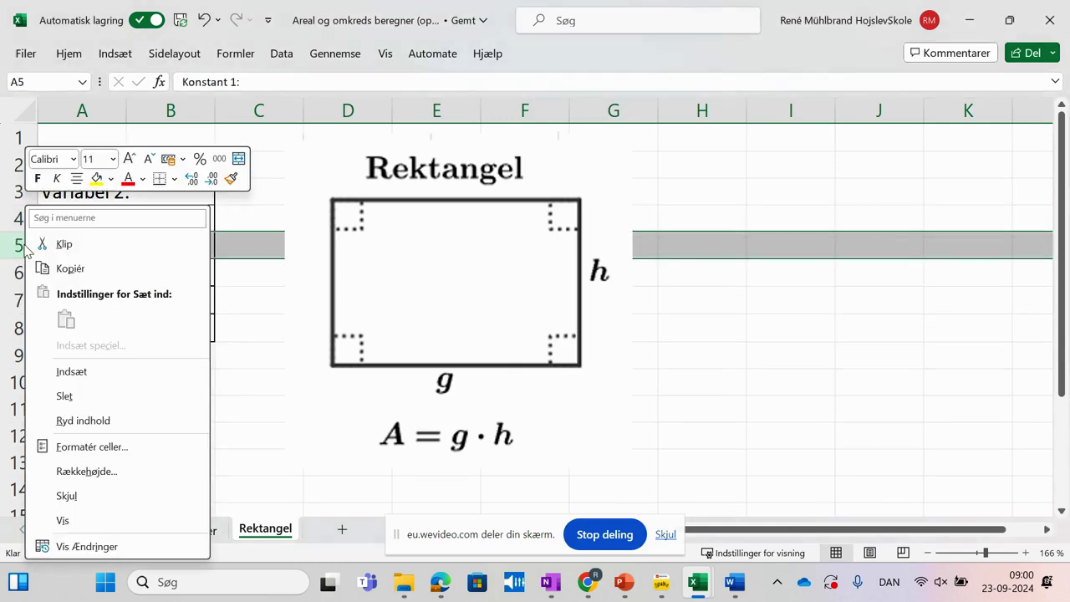
pyautogui.click(84, 398)
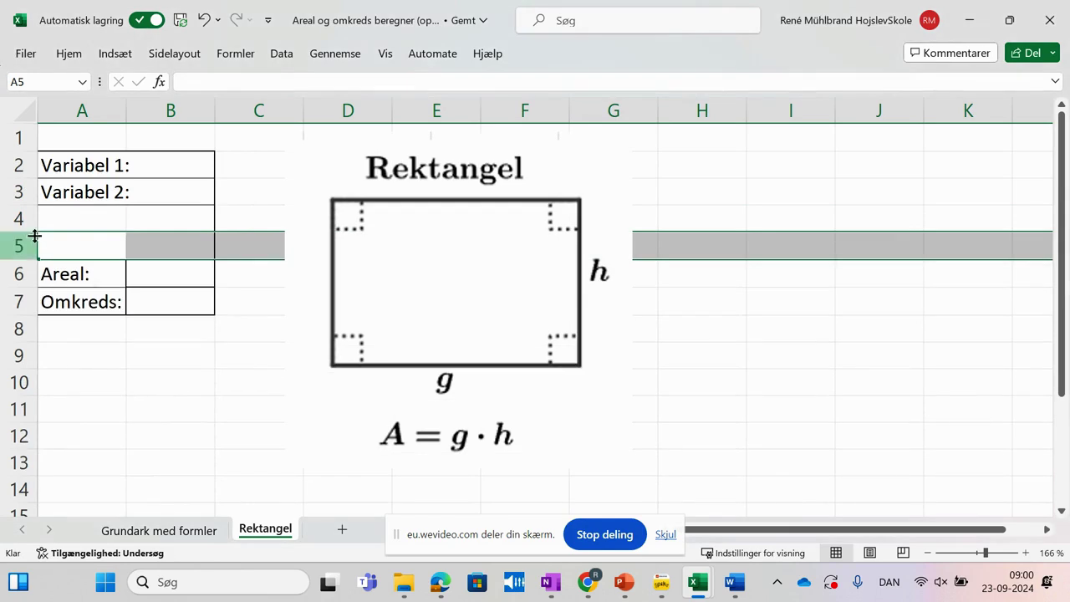
pyautogui.rightClick(25, 219)
pyautogui.click(83, 398)
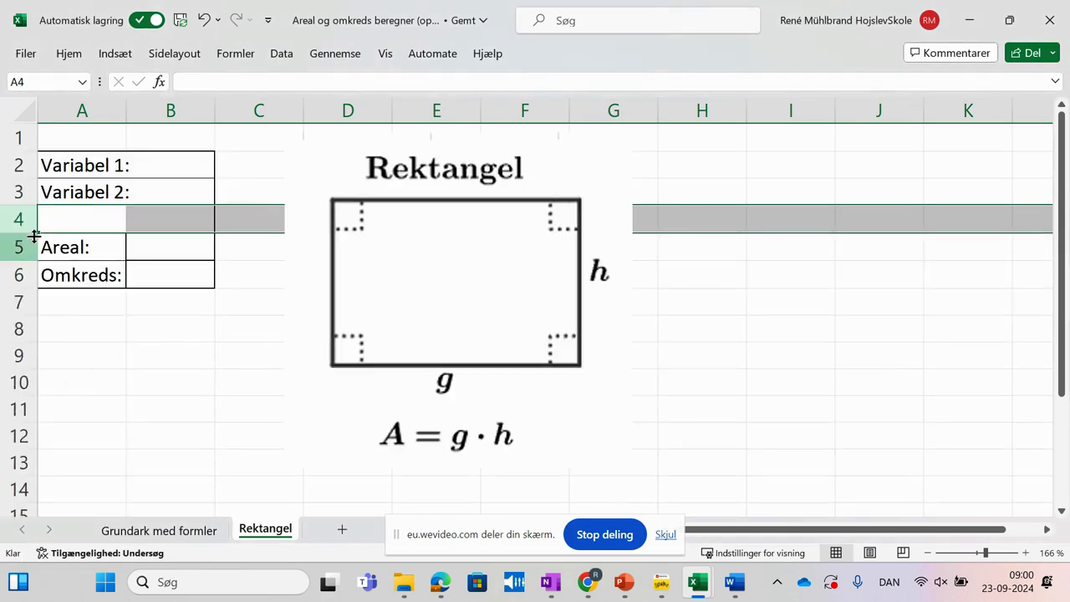
pyautogui.rightClick(20, 219)
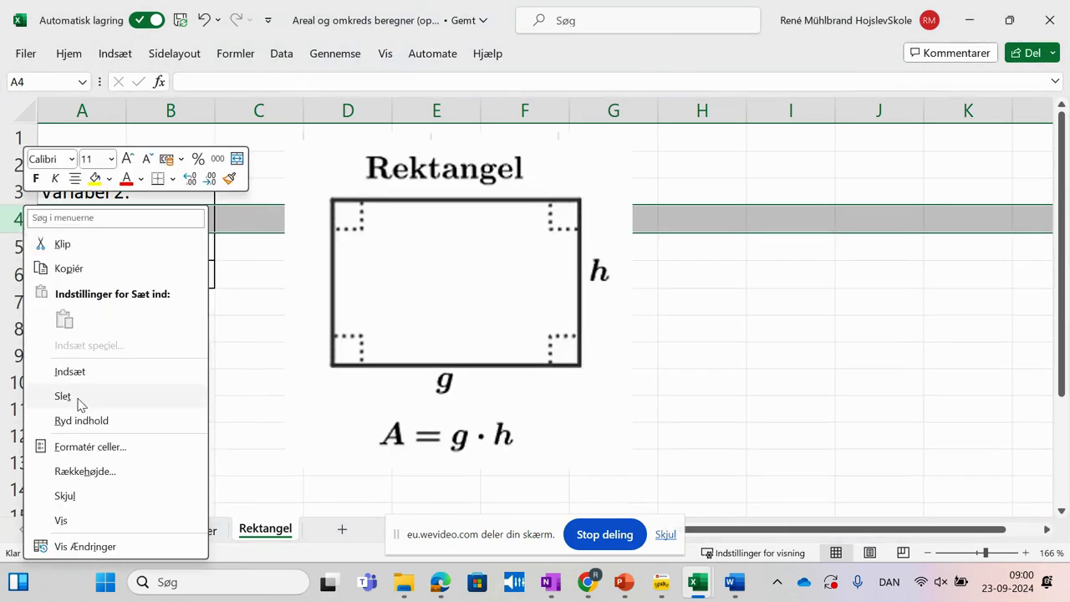
pyautogui.click(192, 355)
pyautogui.click(110, 196)
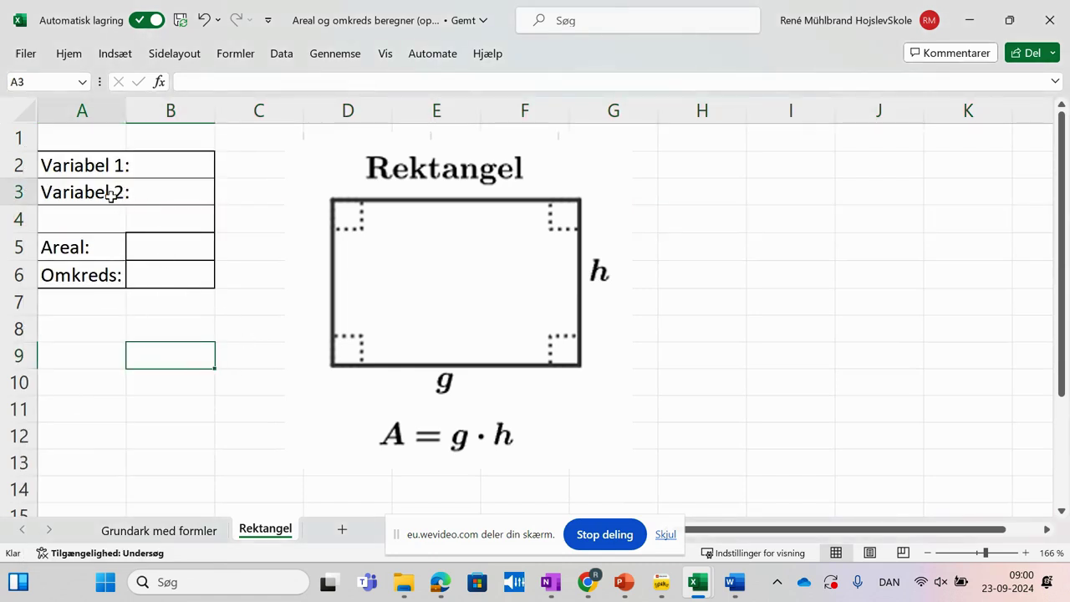
# Widen column A and relabel A2 as højde and A3 as grundlinje.
pyautogui.moveTo(127, 110); pyautogui.dragTo(145, 109)
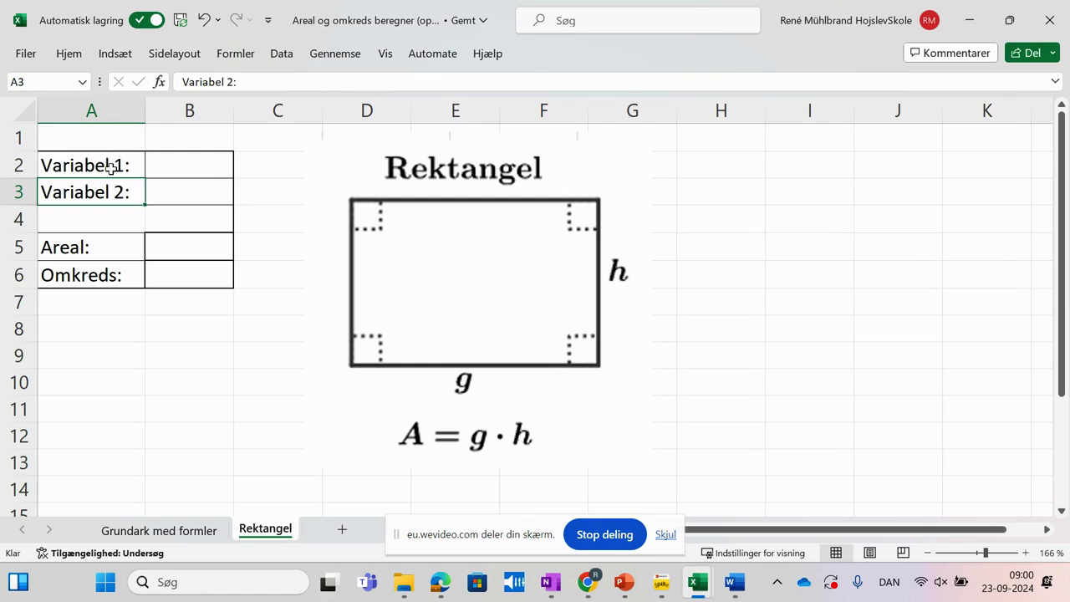
pyautogui.click(111, 168)
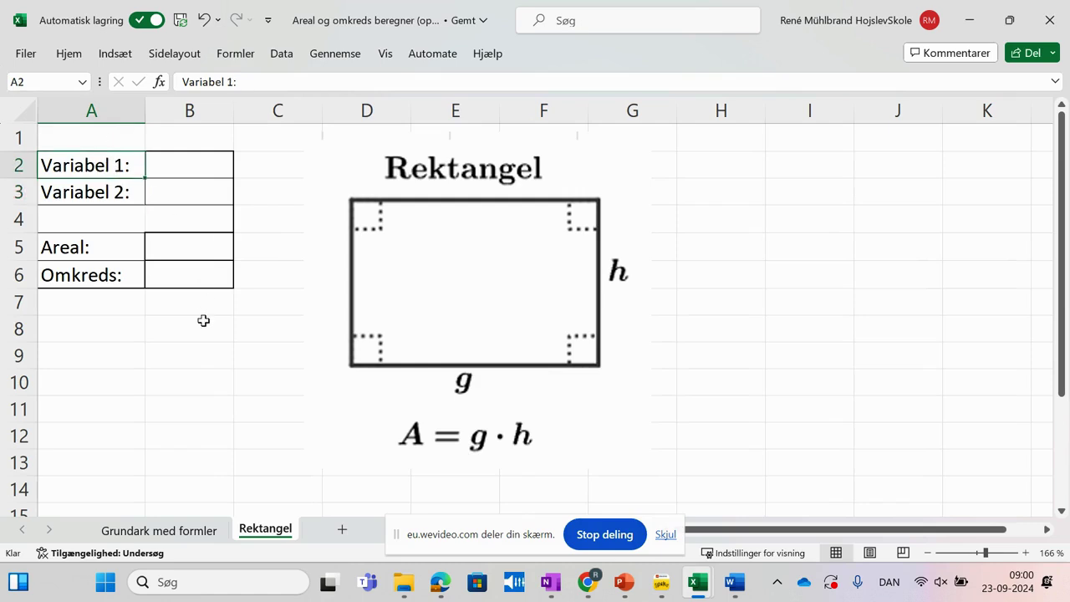
pyautogui.write('h')
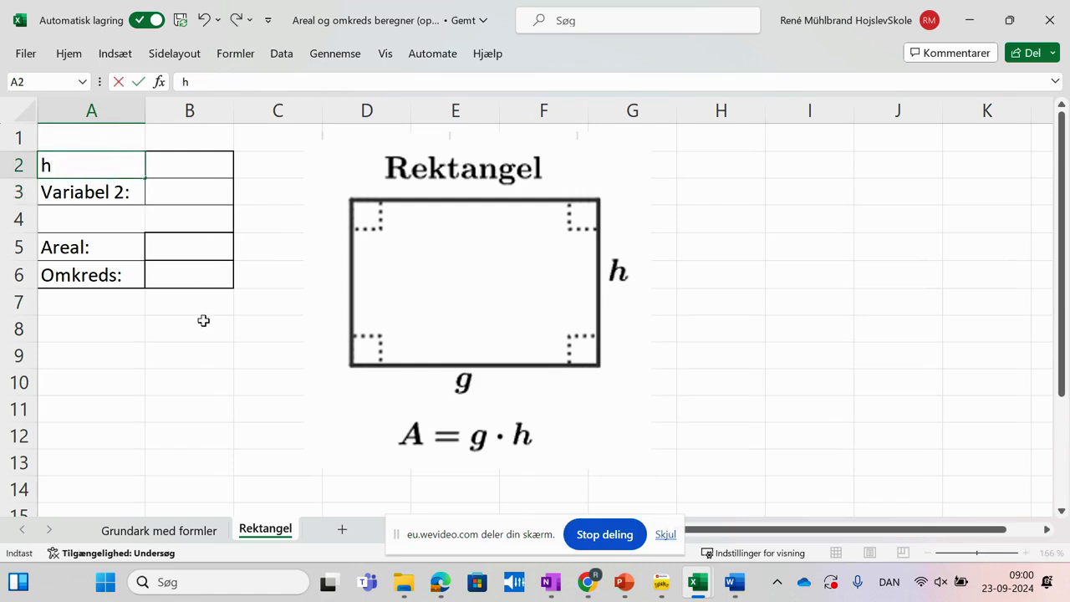
pyautogui.write('øjde')
pyautogui.press('Return')
pyautogui.write('grundlinje')
pyautogui.hotkey('ctrl', 'Return')
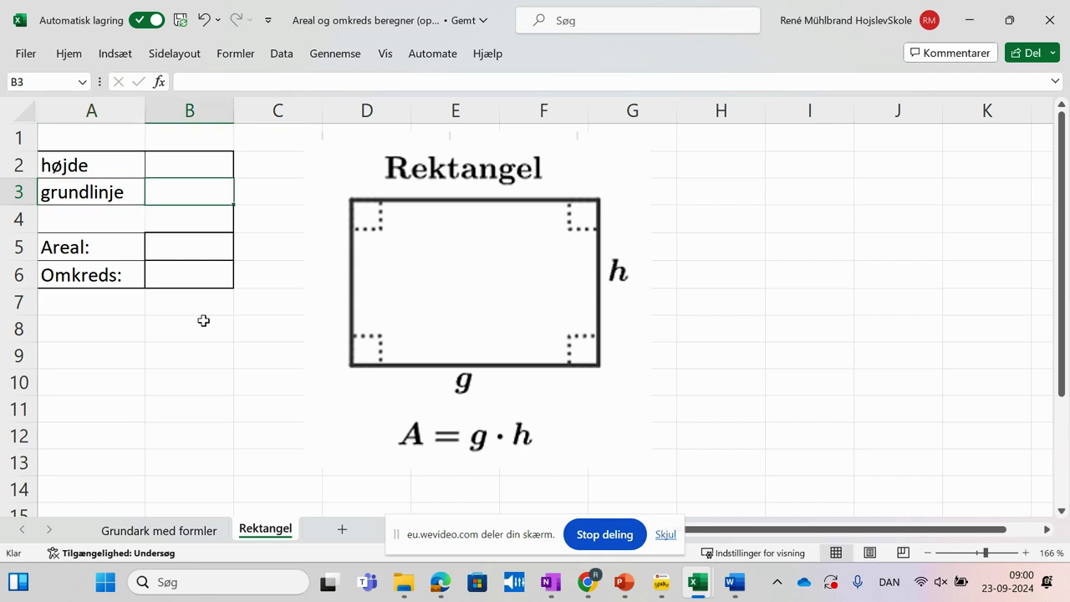
# Select the input cells B2:B3, ending on the højde cell B2.
pyautogui.click(311, 355)
pyautogui.click(206, 351)
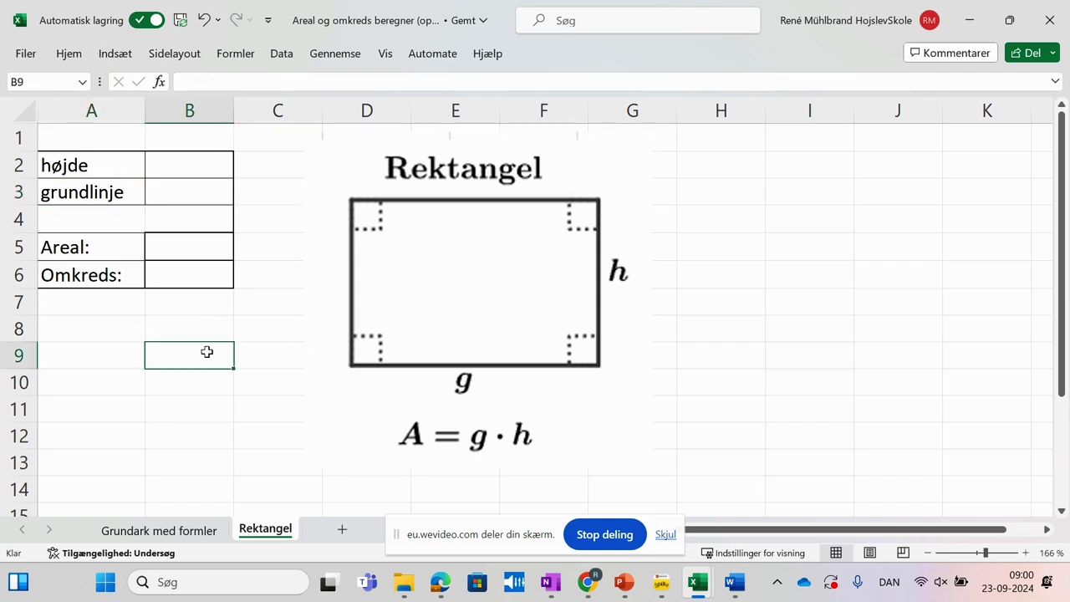
pyautogui.moveTo(186, 164); pyautogui.dragTo(189, 196)
pyautogui.click(188, 196)
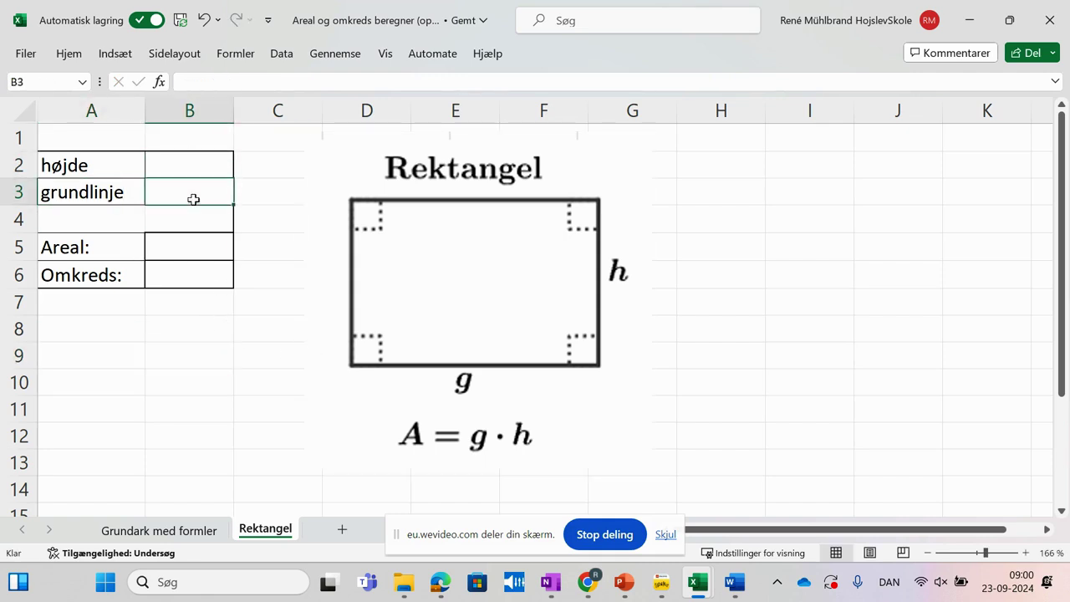
pyautogui.click(188, 168)
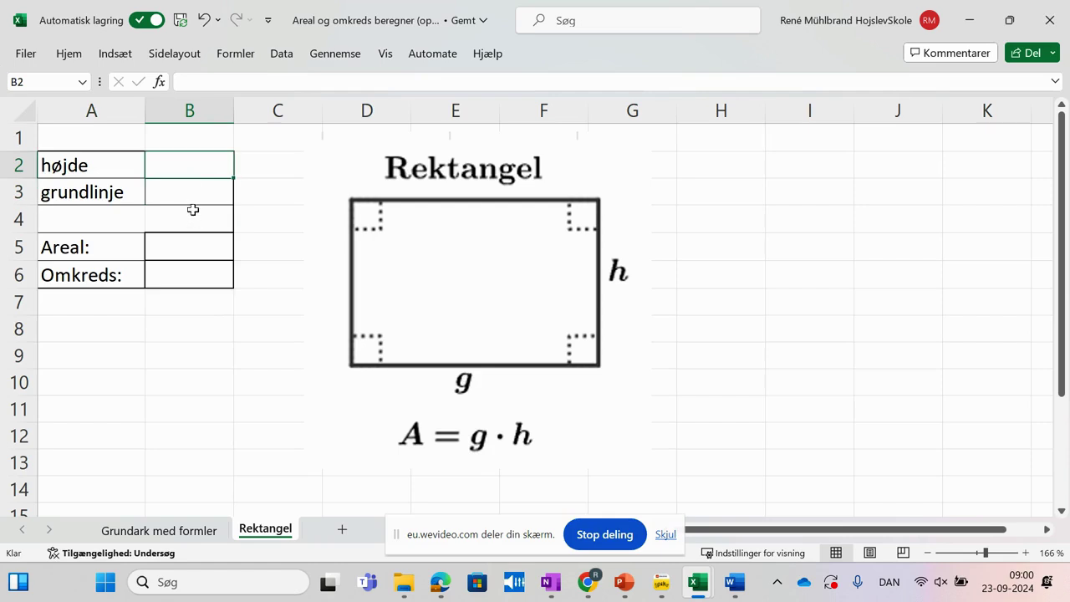
# Enter højde 2 in B2 and grundlinje 4 in B3.
pyautogui.write('2')
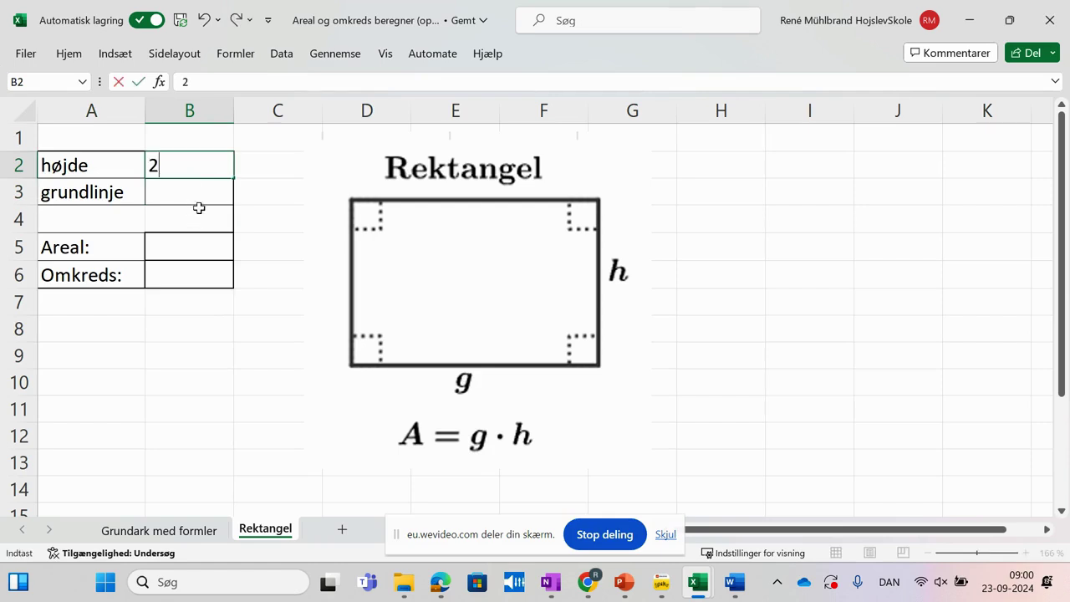
pyautogui.press('Return')
pyautogui.write('4')
pyautogui.moveTo(198, 315); pyautogui.dragTo(194, 301)
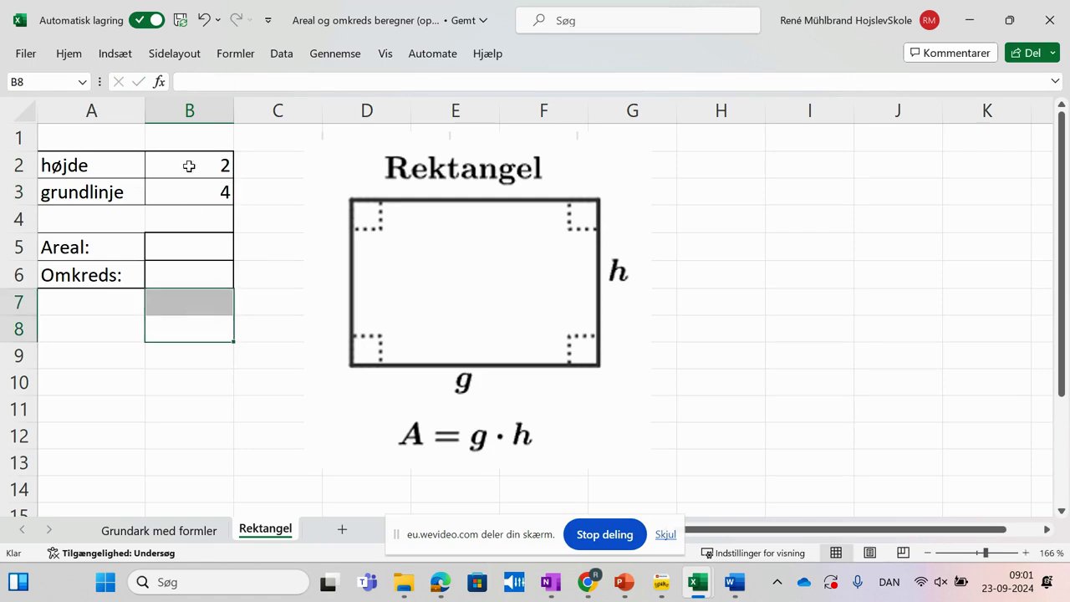
pyautogui.click(201, 375)
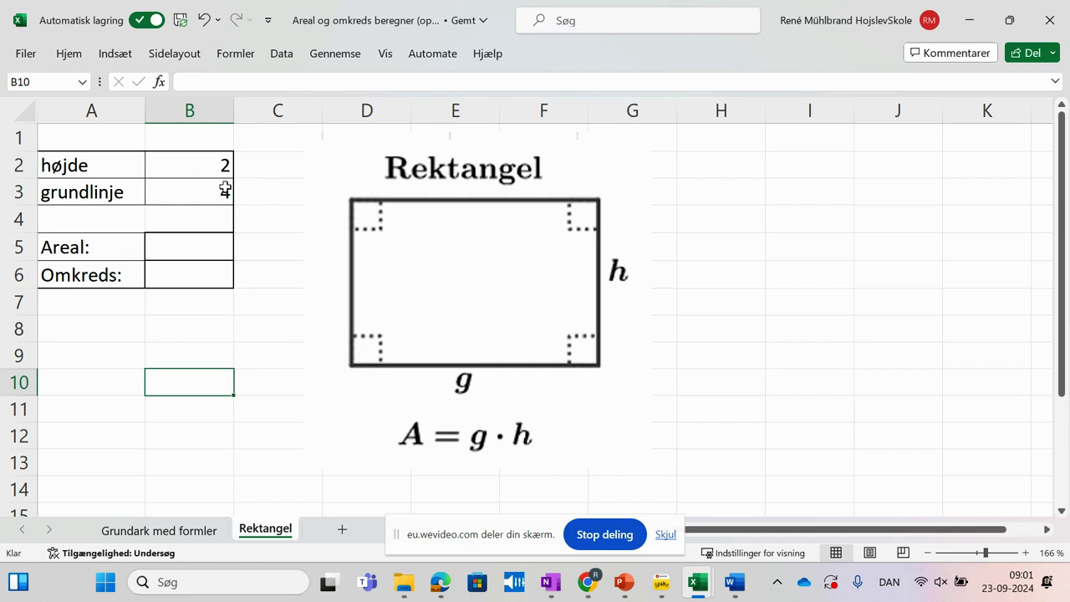
# Put the formula =B2*B3 in the Areal cell B5 so it shows 8.
pyautogui.click(191, 248)
pyautogui.write('=')
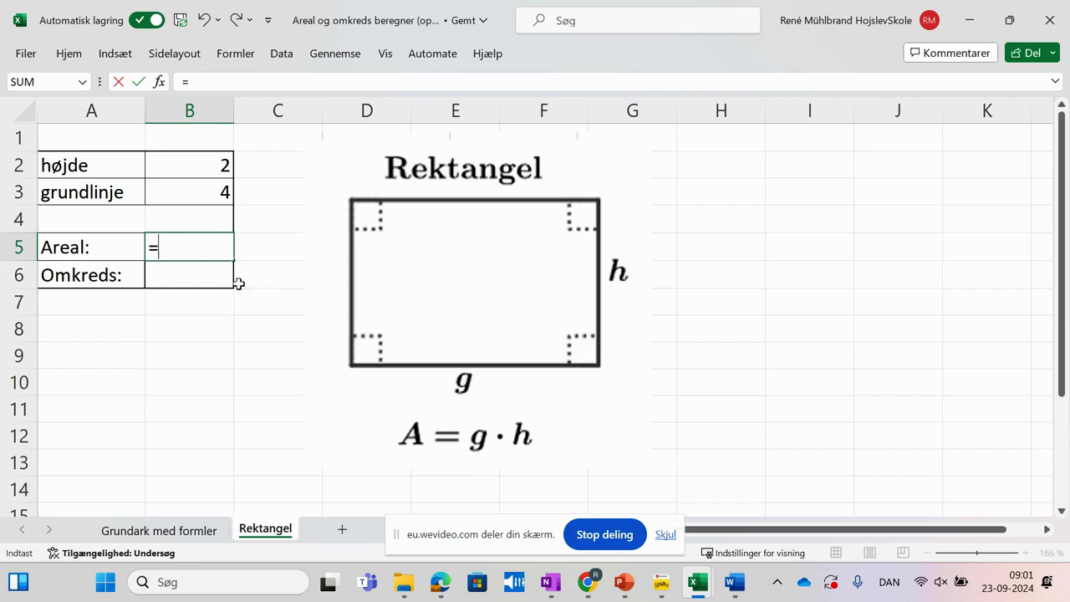
pyautogui.click(206, 163)
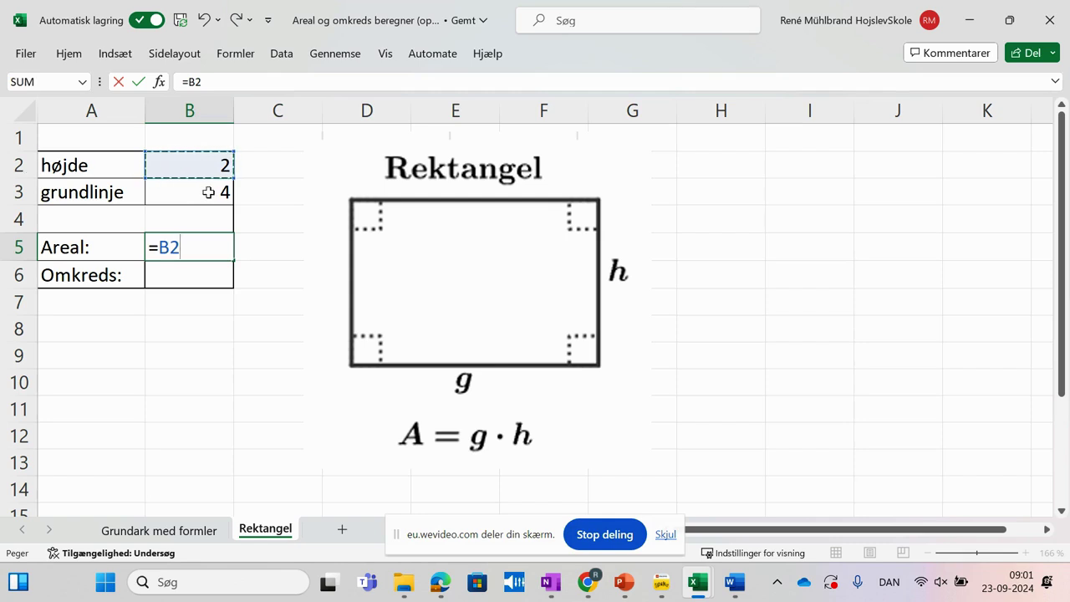
pyautogui.write('*')
pyautogui.click(208, 192)
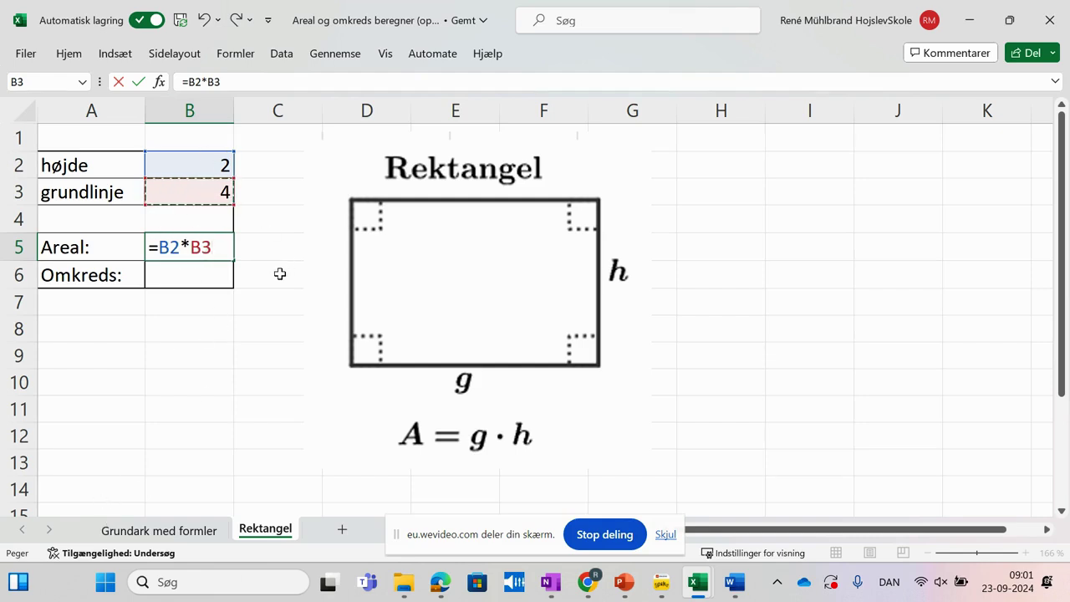
pyautogui.press('Return')
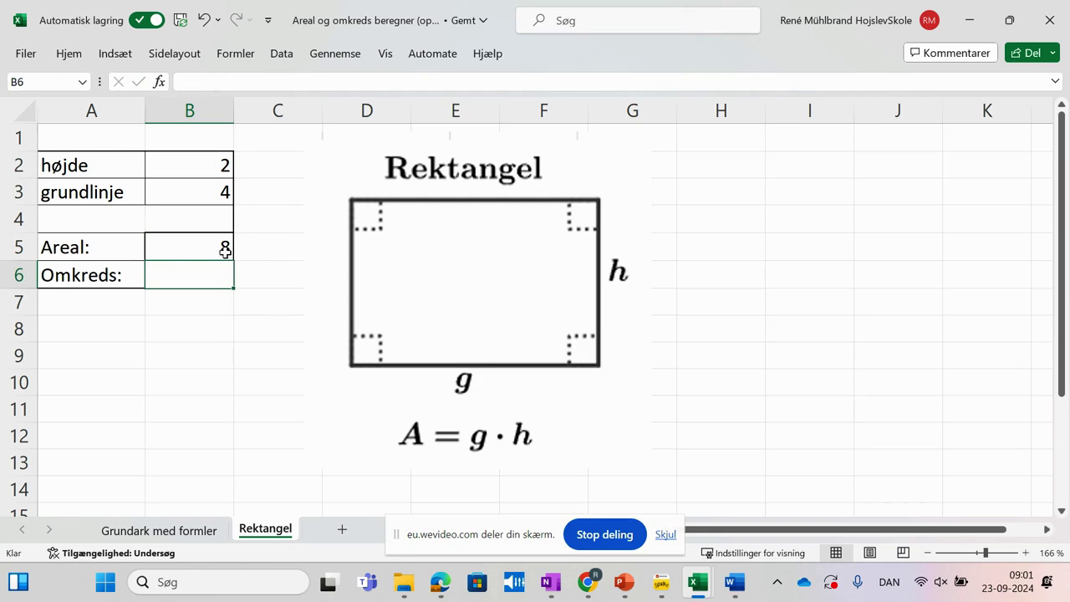
pyautogui.click(224, 253)
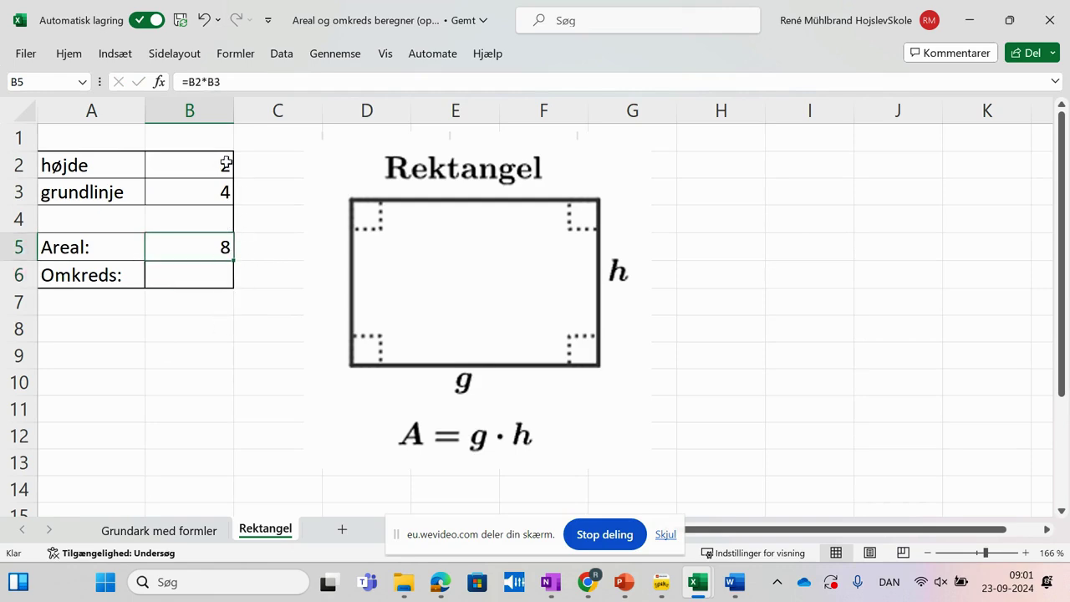
pyautogui.click(208, 287)
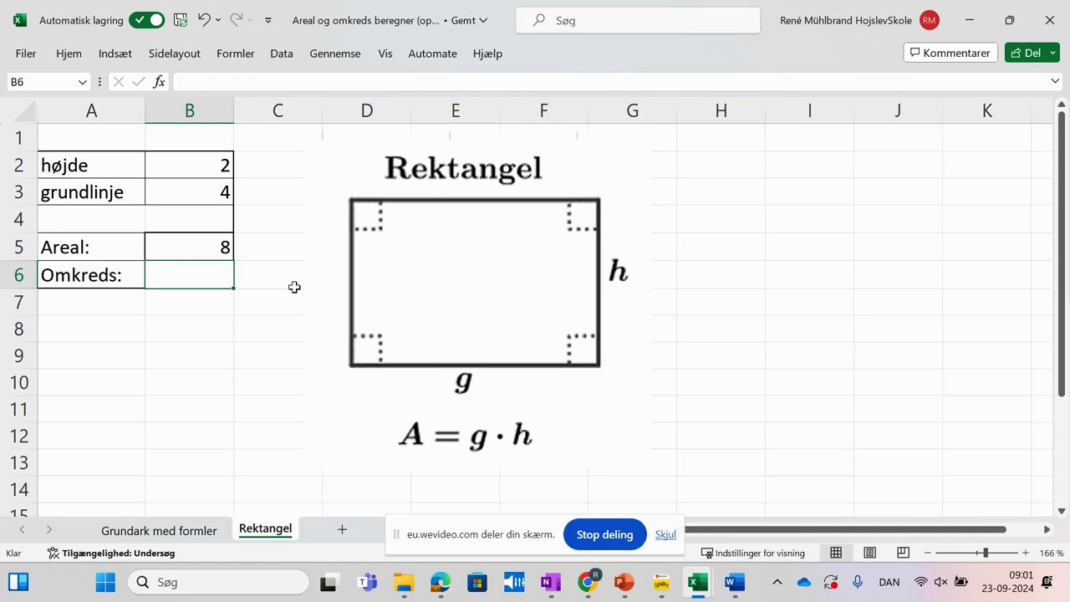
# Put the formula =2*B2+2*B3 in the Omkreds cell B6 so it shows 12.
pyautogui.write('=2*')
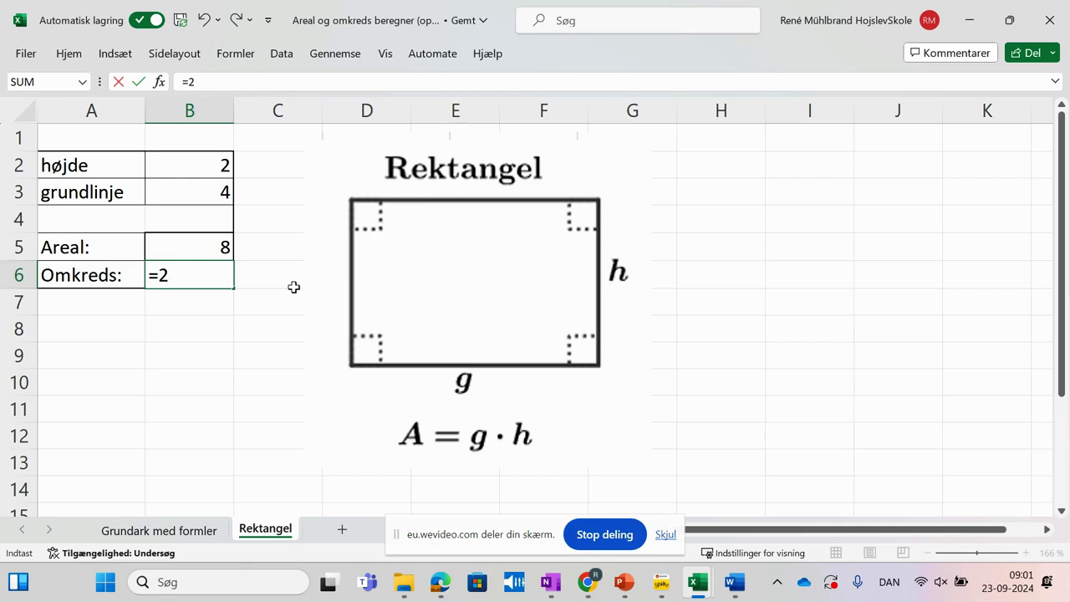
pyautogui.click(203, 165)
pyautogui.write('+2*')
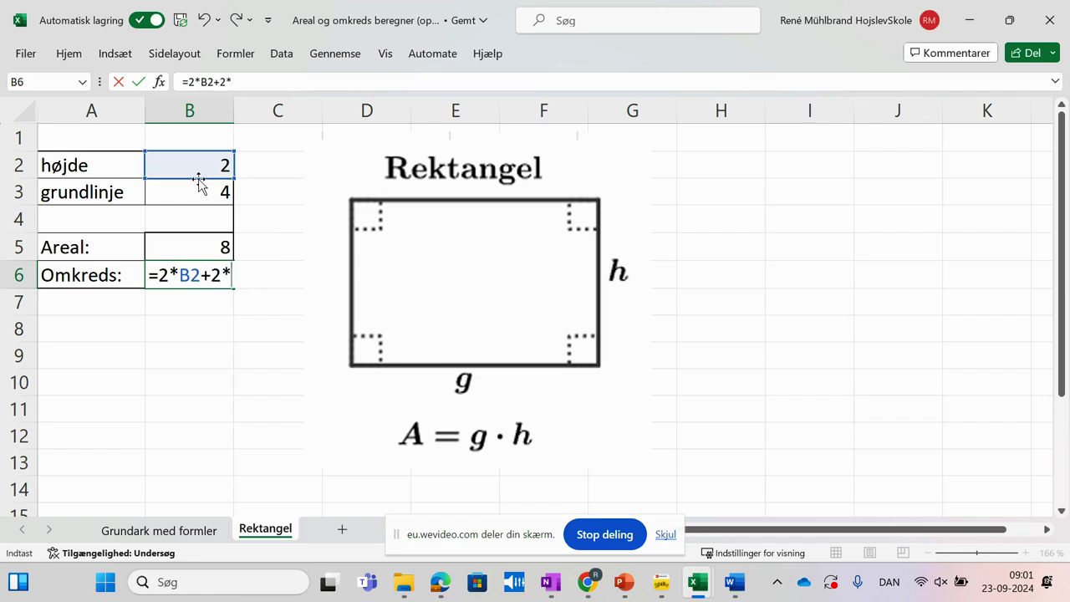
pyautogui.click(198, 194)
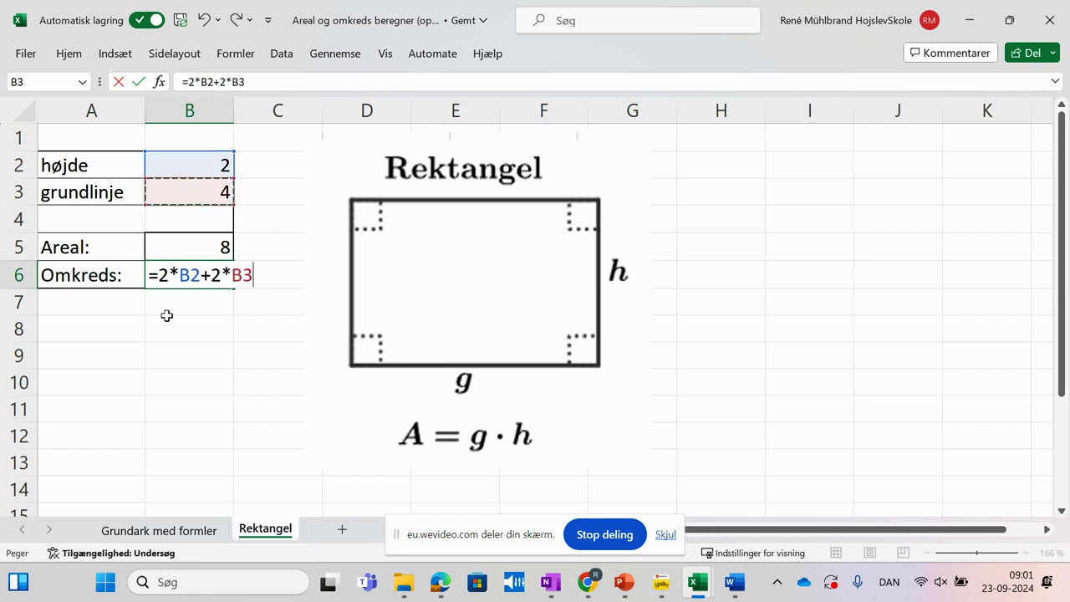
pyautogui.press('Return')
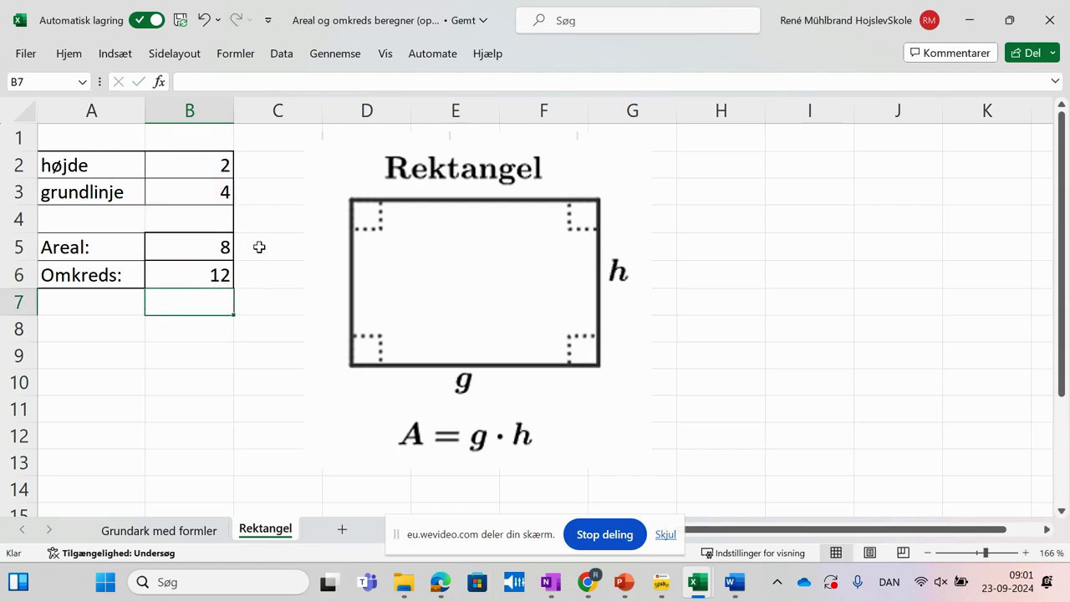
# Nudge the rectangle picture right and add units cm^2 in C5 and cm in C6.
pyautogui.moveTo(377, 246); pyautogui.dragTo(423, 246)
pyautogui.click(268, 251)
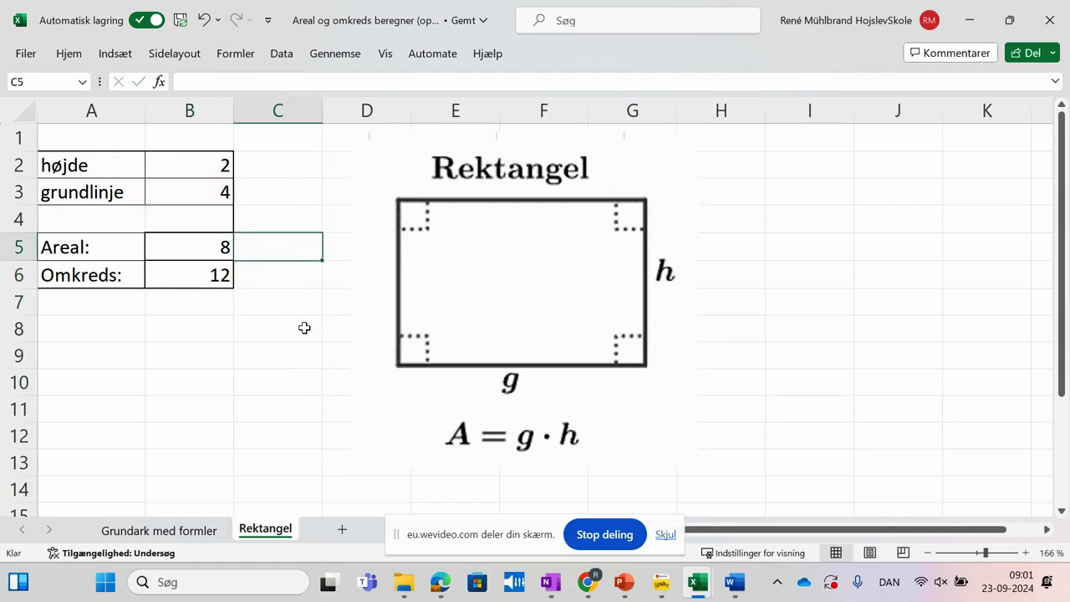
pyautogui.write('cm')
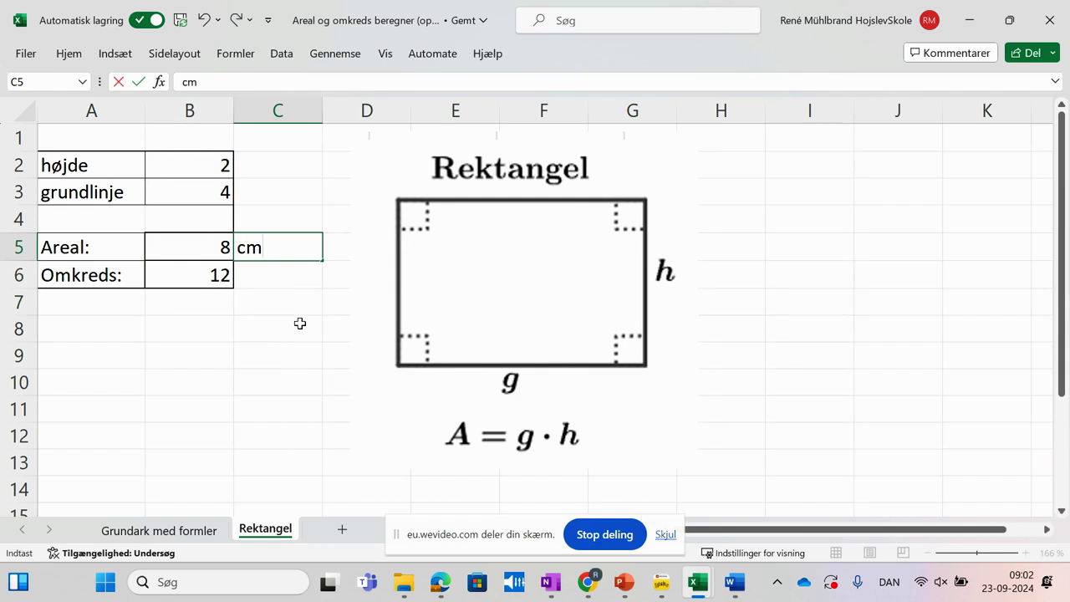
pyautogui.write('^2')
pyautogui.press('Return')
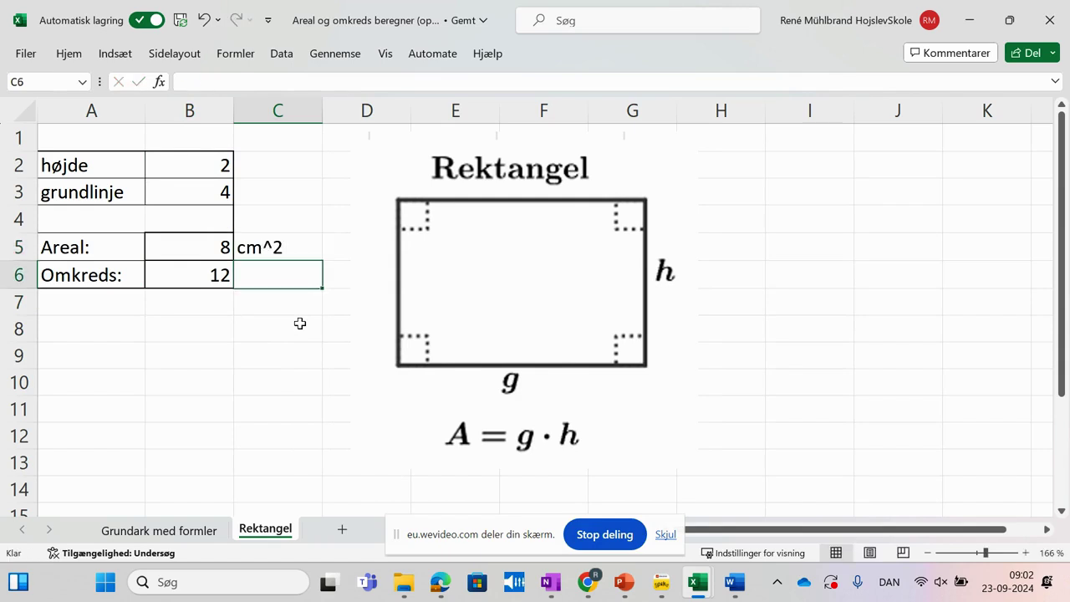
pyautogui.write('cm')
pyautogui.press('Return')
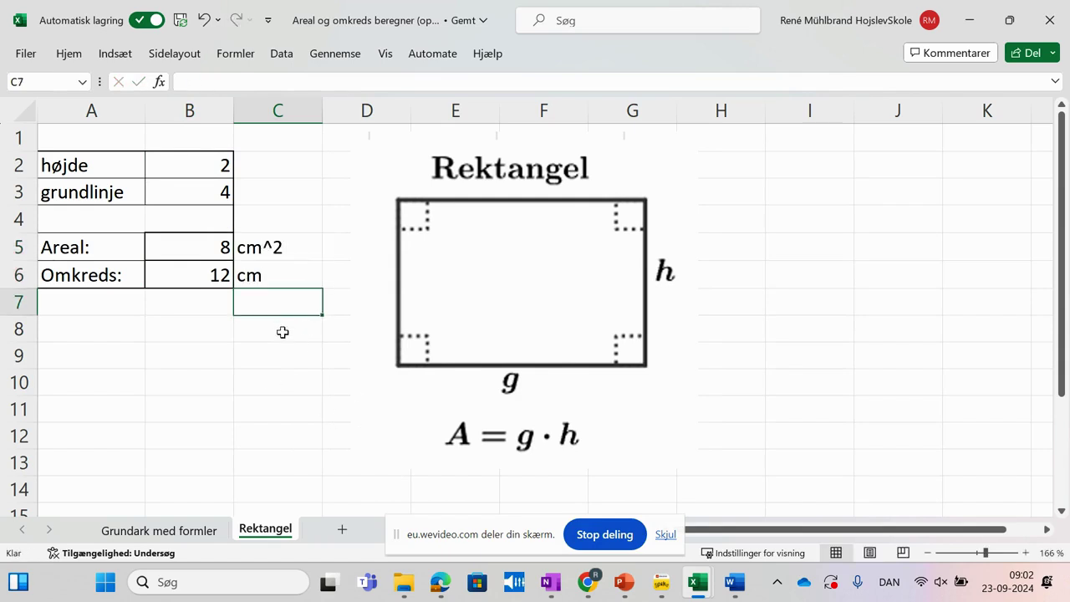
pyautogui.click(192, 337)
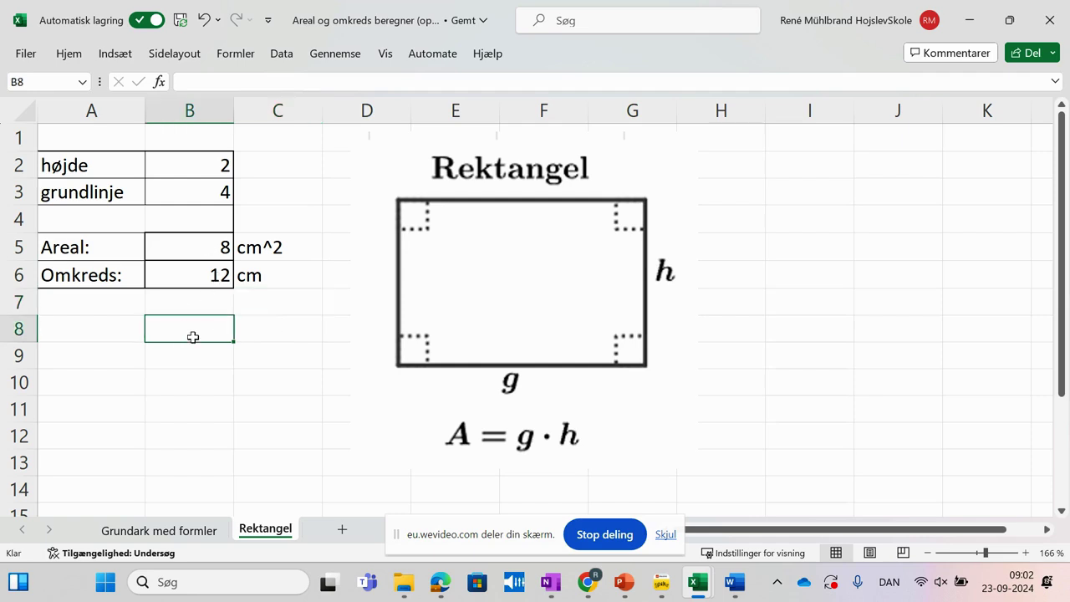
# Try test inputs of base 17 and height 5.
pyautogui.click(212, 193)
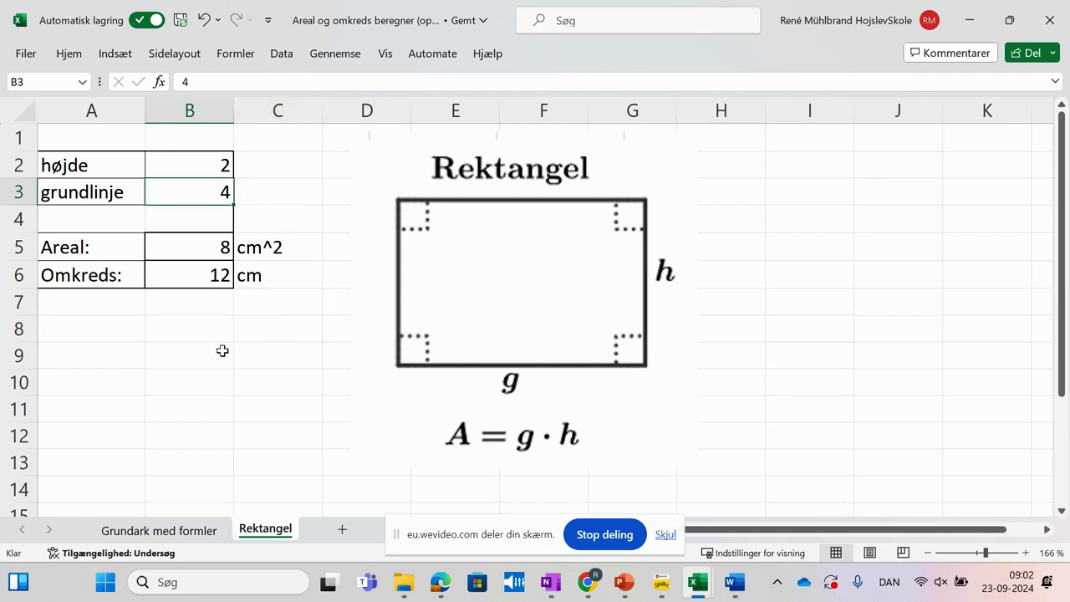
pyautogui.press('Up')
pyautogui.press('Down')
pyautogui.write('17')
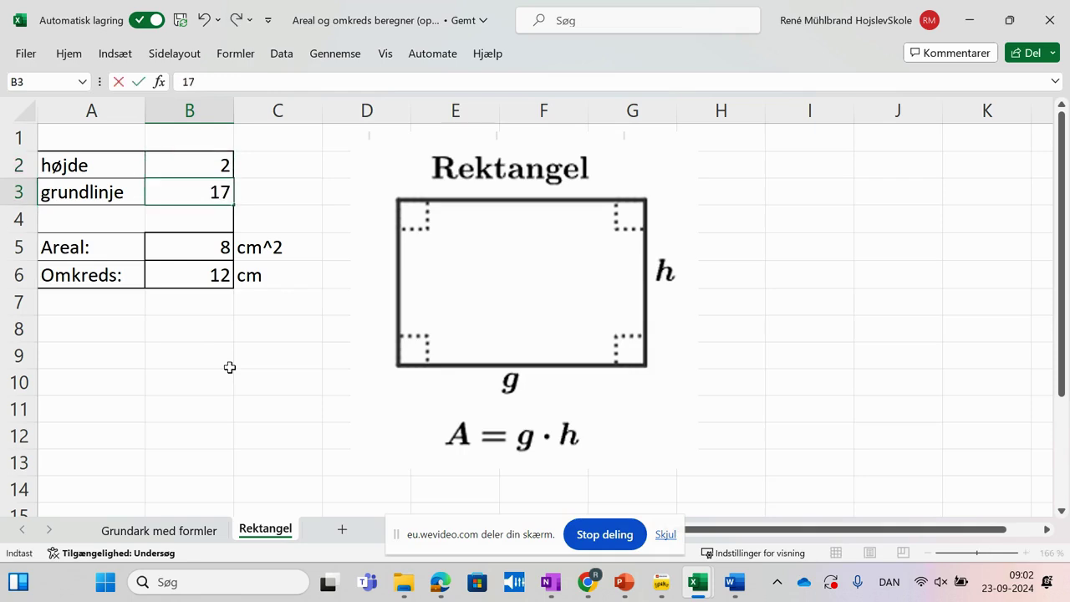
pyautogui.press('Return')
pyautogui.press('Up')
# Set height to 77 and base to 44, giving Areal 3388 and Omkreds 242.
pyautogui.press('Up')
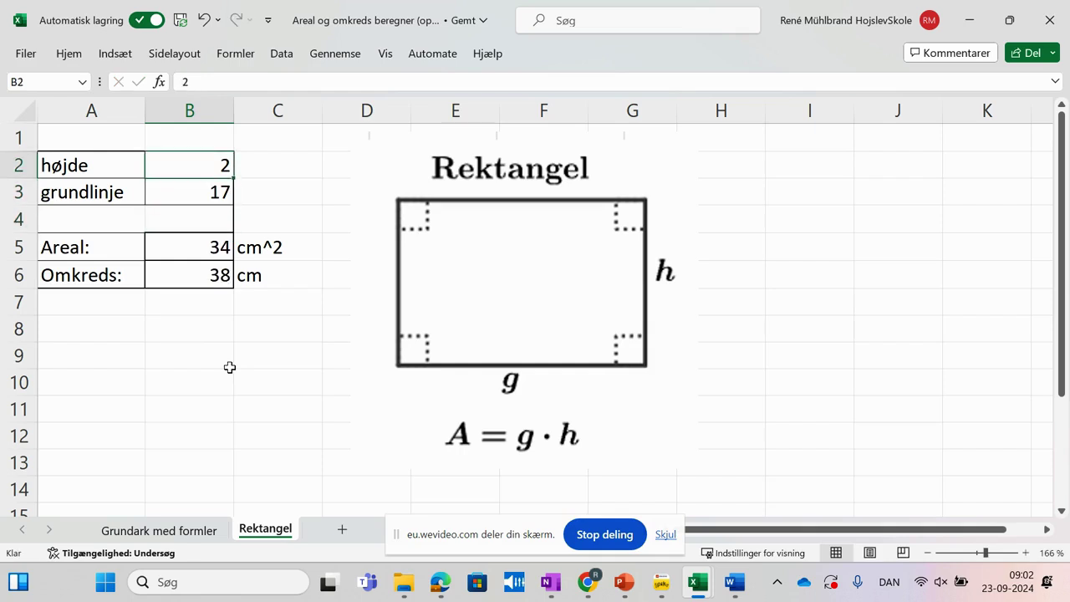
pyautogui.write('5')
pyautogui.press('Return')
pyautogui.press('Up')
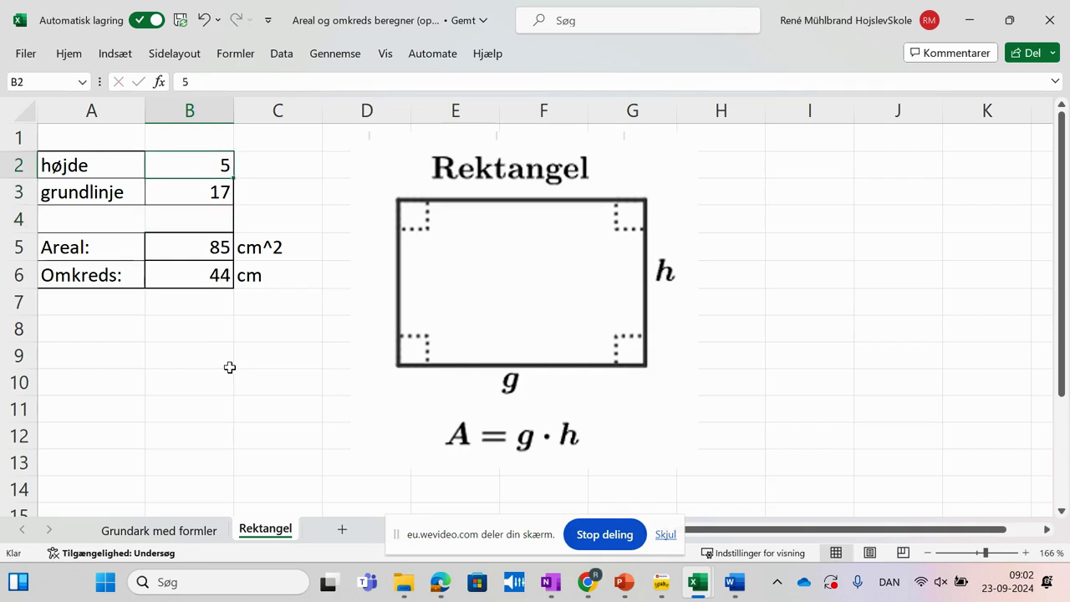
pyautogui.write('77')
pyautogui.press('Return')
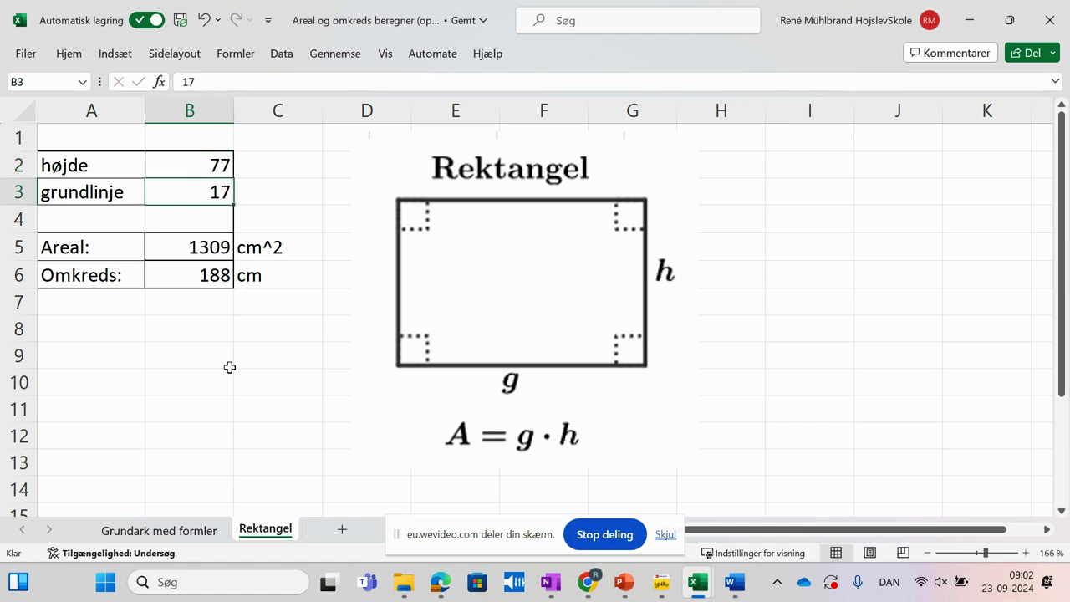
pyautogui.write('44')
pyautogui.press('Return')
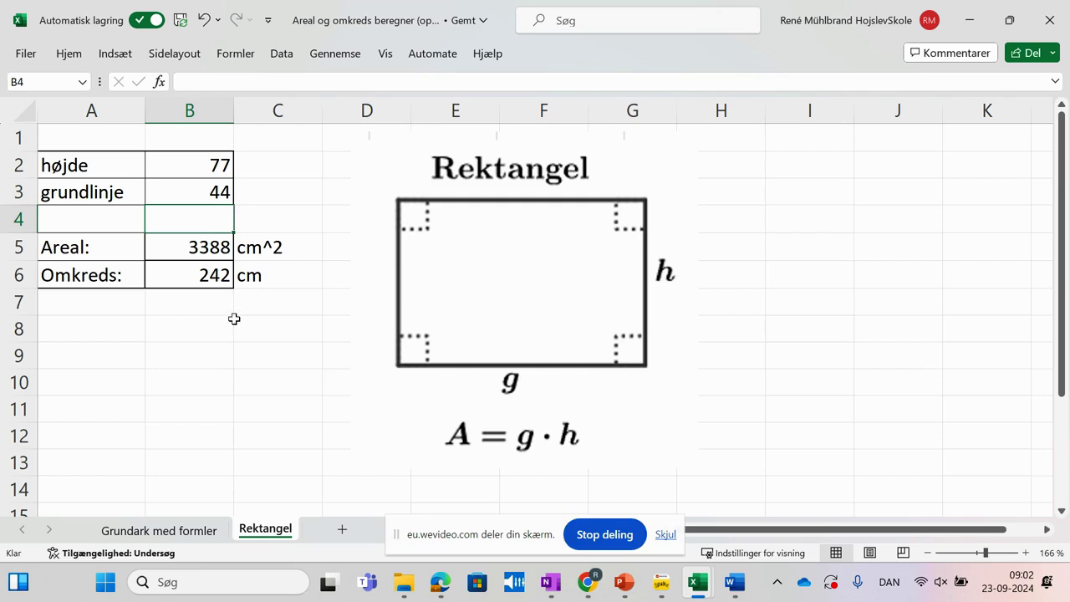
pyautogui.click(196, 167)
pyautogui.click(195, 181)
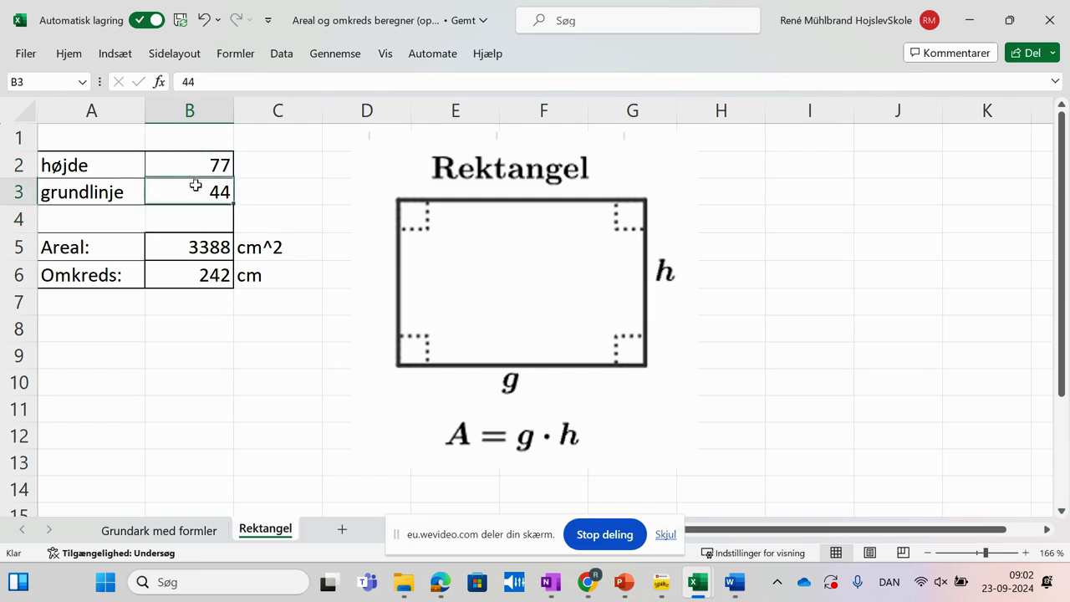
pyautogui.click(246, 406)
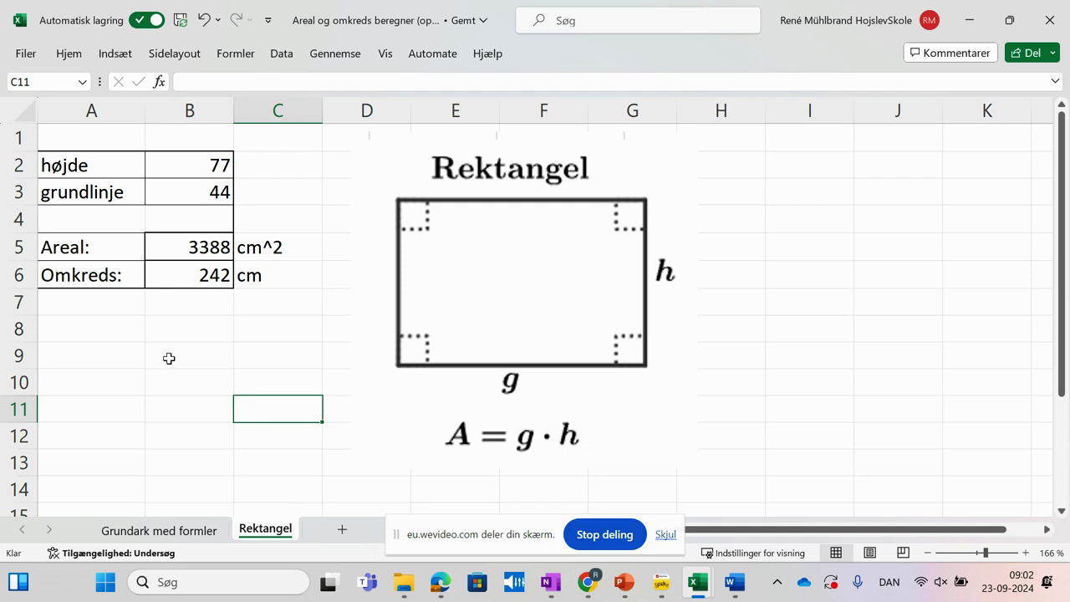
pyautogui.click(195, 372)
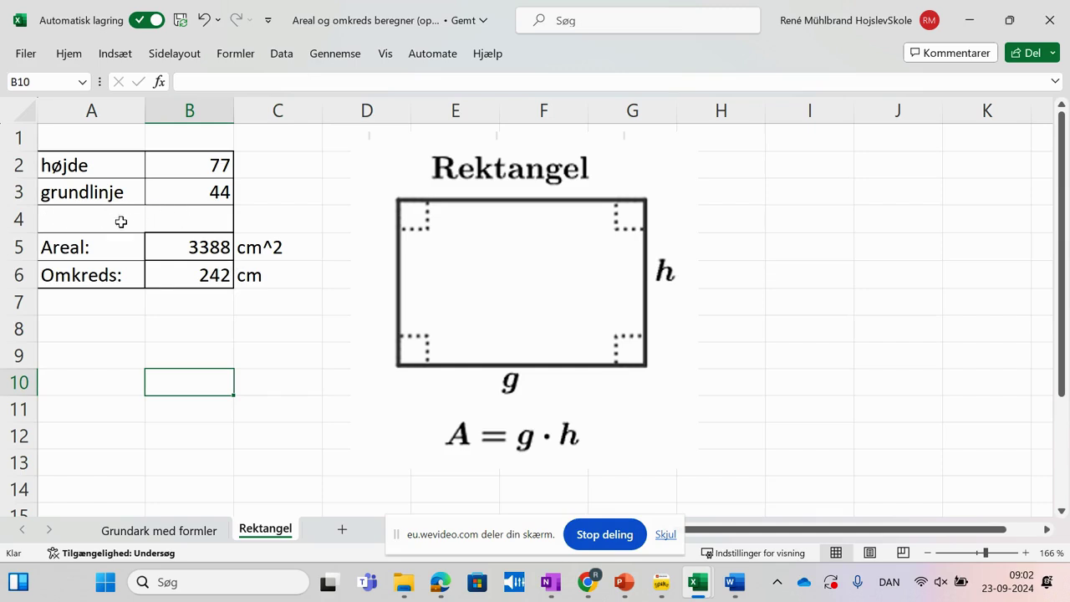
pyautogui.click(207, 250)
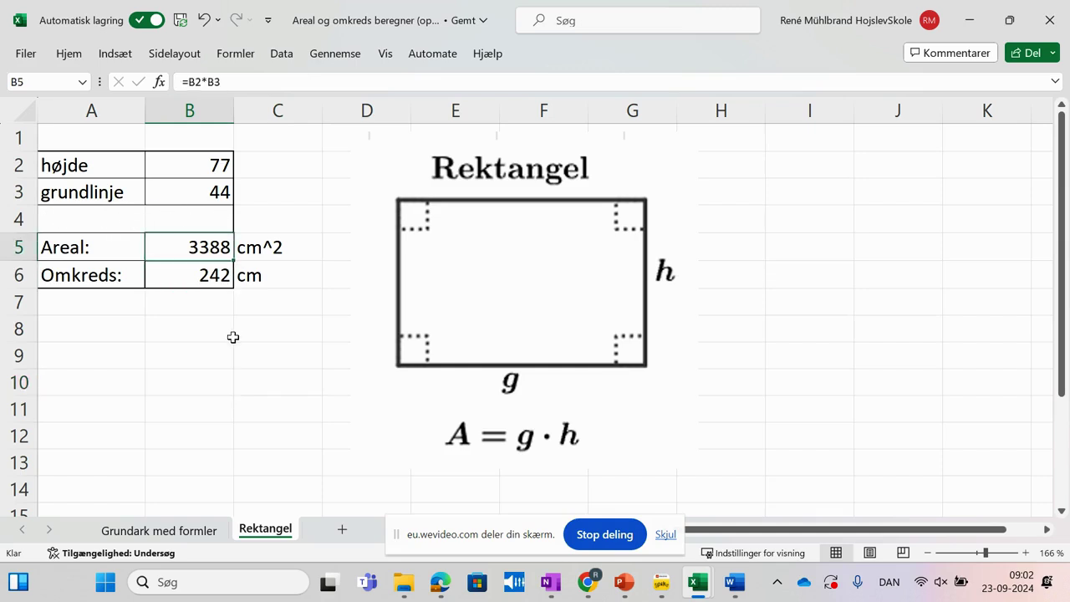